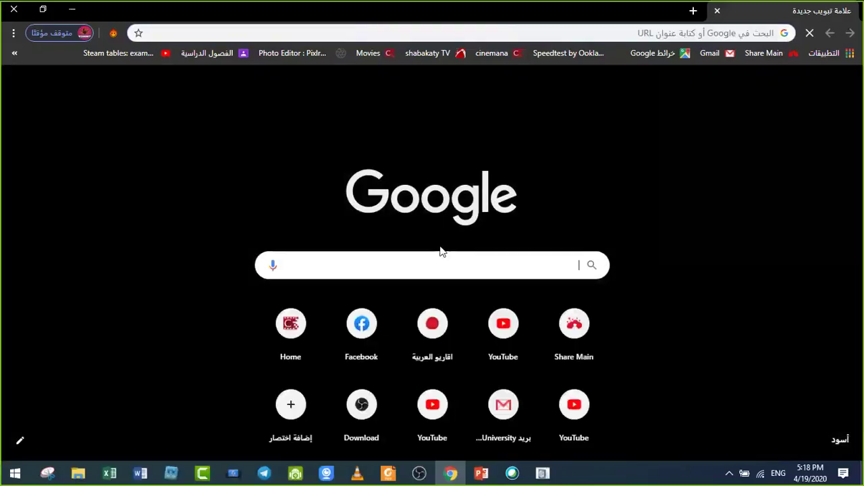
Search the web for "obs studio"
{"action": "type", "text": "ob"}
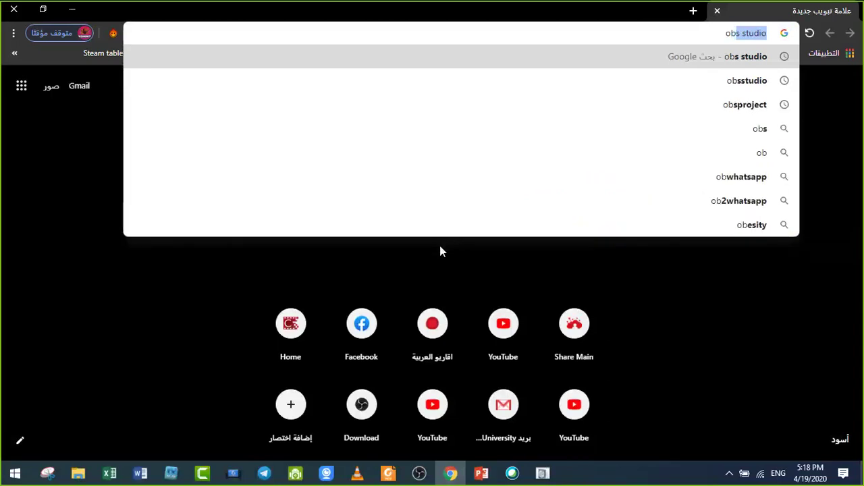
{"action": "key", "text": "Down"}
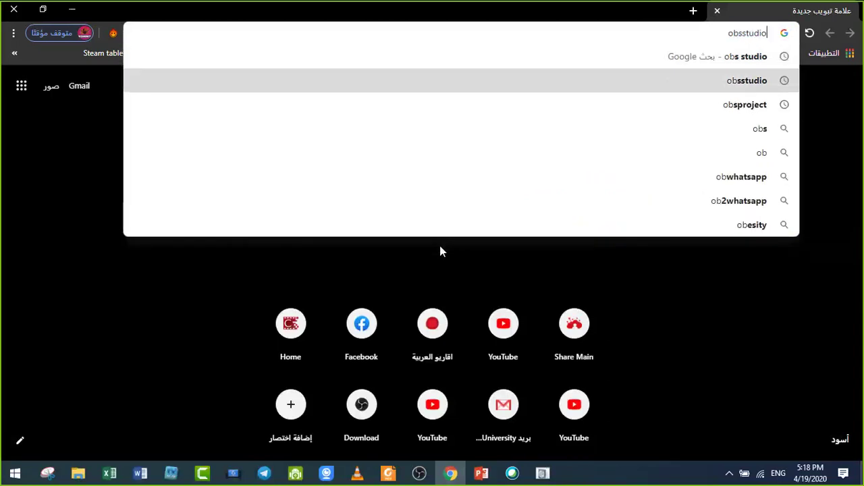
{"action": "key", "text": "Up"}
{"action": "key", "text": "Return"}
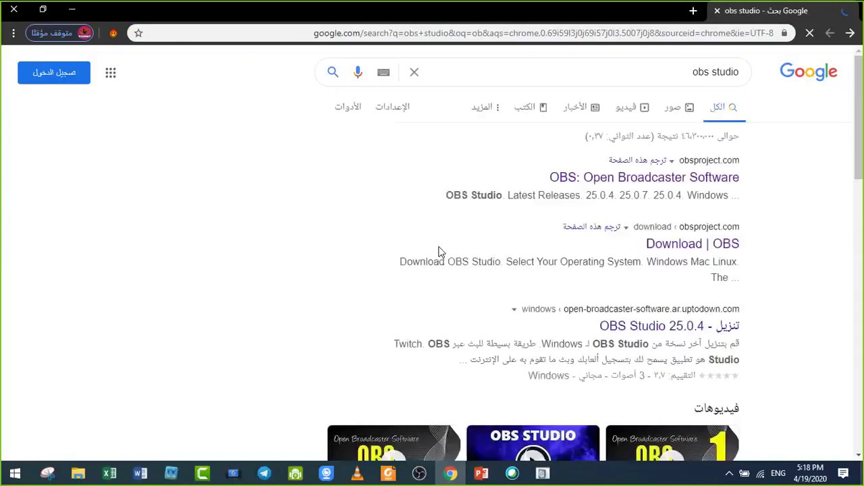
Open the Download page of the OBS Project website and examine the releases offered for Windows, macOS and Linux
{"action": "left_click", "coordinate": [632, 181]}
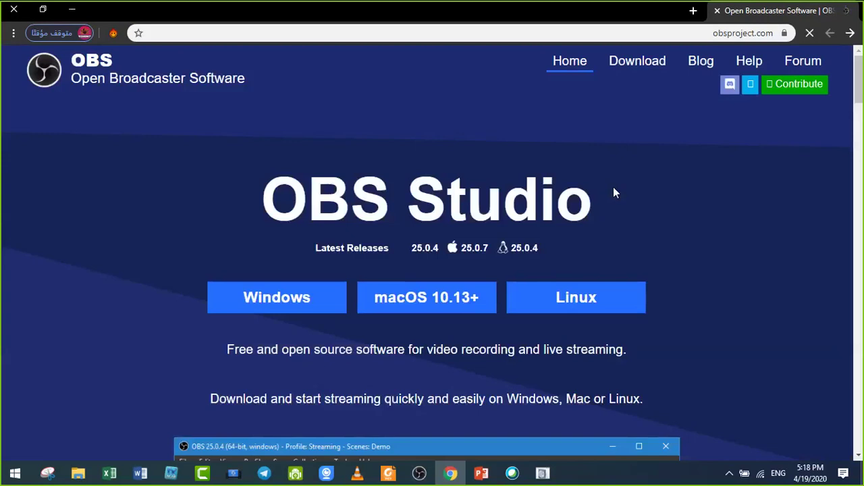
{"action": "left_click", "coordinate": [643, 70]}
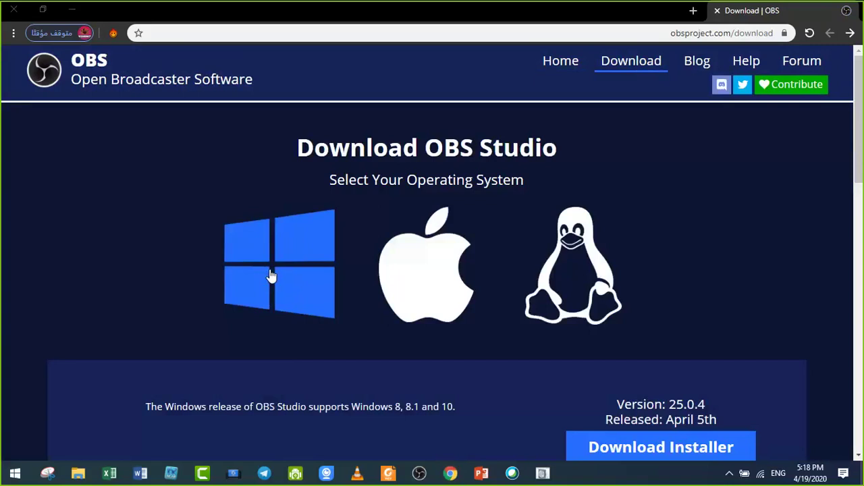
{"action": "left_click", "coordinate": [419, 273]}
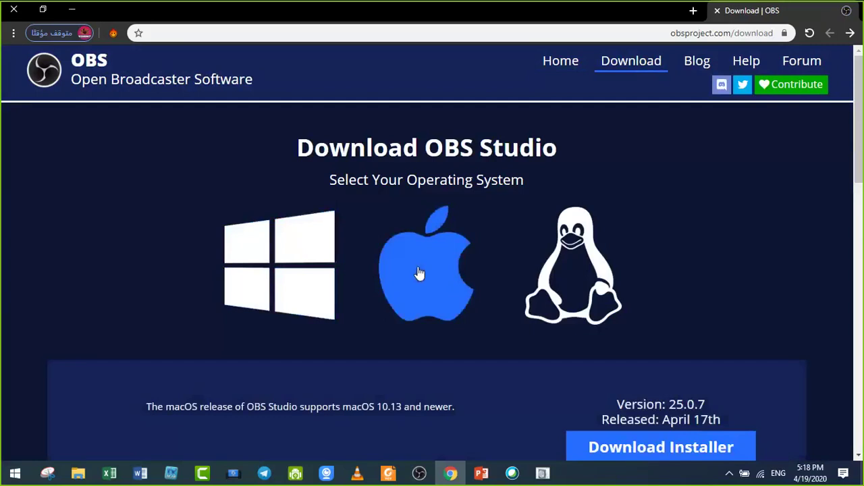
{"action": "left_click", "coordinate": [584, 259]}
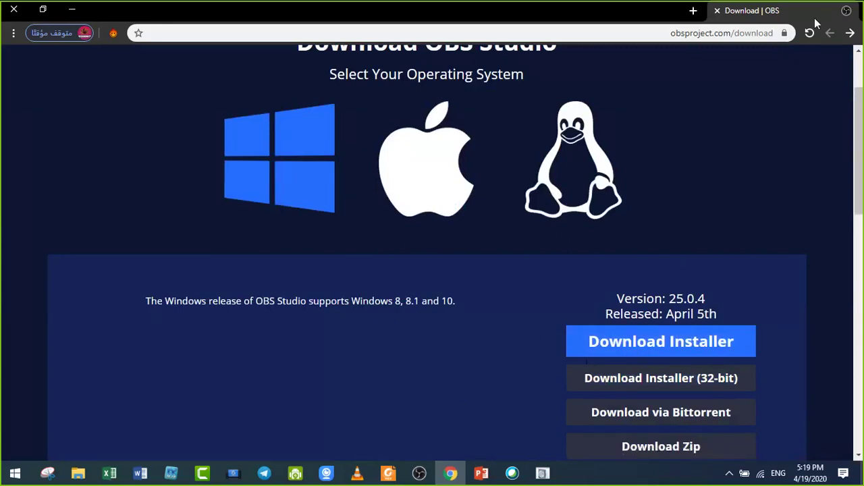
Switch to OBS Studio, create a new profile named with the presenter's first name, and keep it as the active profile
{"action": "left_click", "coordinate": [72, 10]}
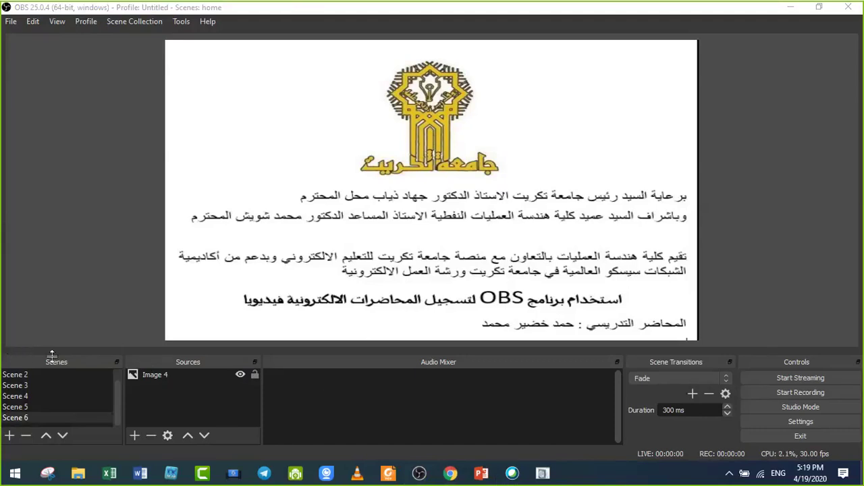
{"action": "left_click", "coordinate": [179, 374]}
{"action": "left_click", "coordinate": [85, 24]}
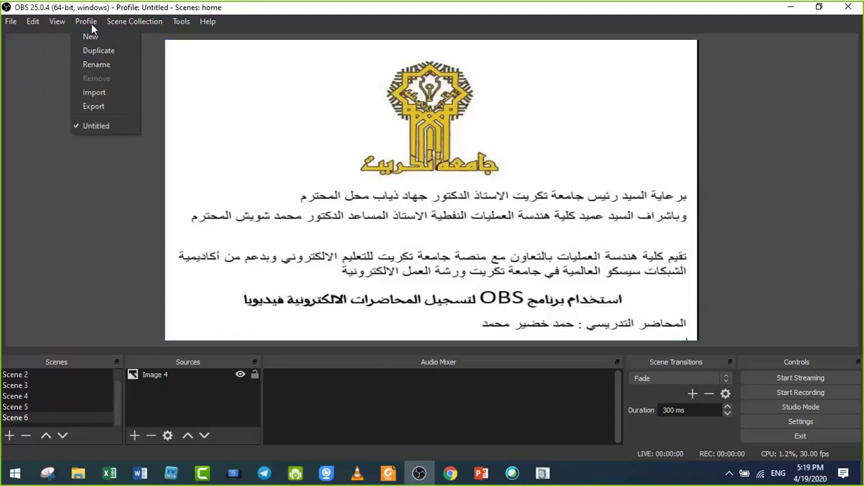
{"action": "mouse_move", "coordinate": [107, 20]}
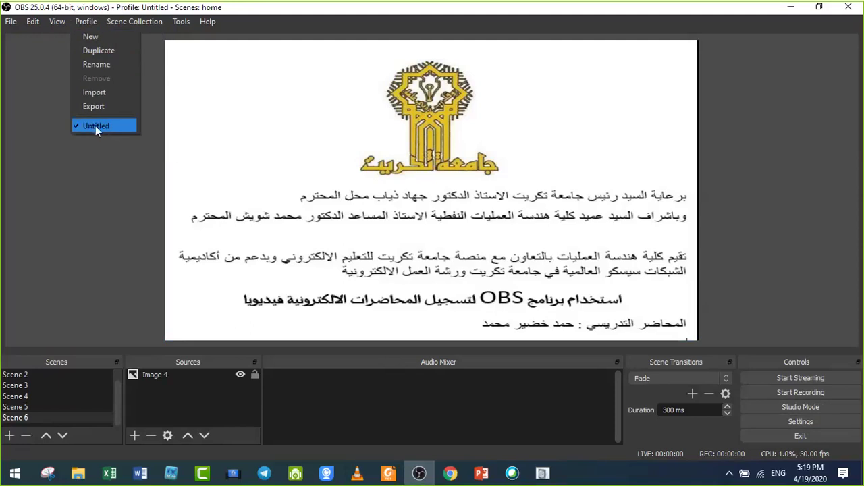
{"action": "mouse_move", "coordinate": [134, 22]}
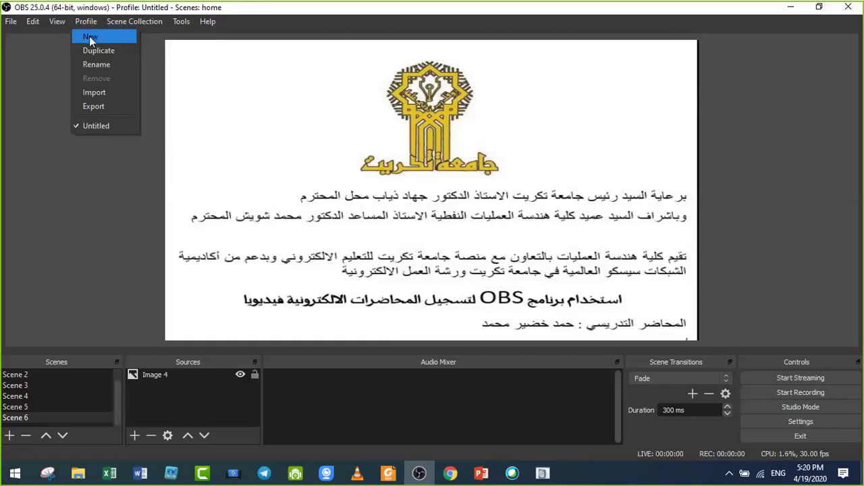
{"action": "left_click", "coordinate": [89, 36]}
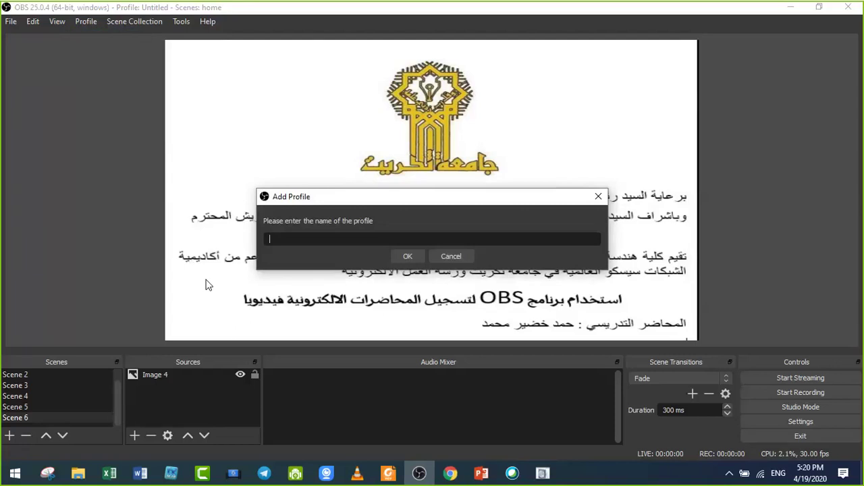
{"action": "type", "text": "Hamad"}
{"action": "key", "text": "Return"}
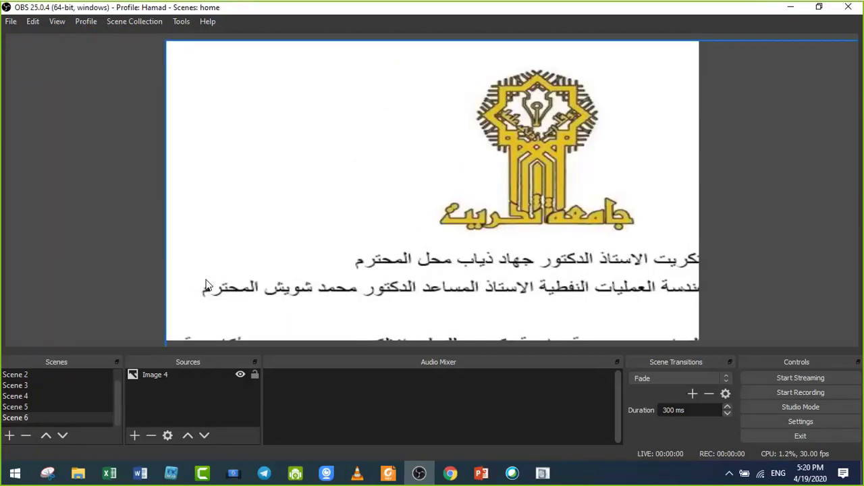
{"action": "left_click", "coordinate": [83, 22]}
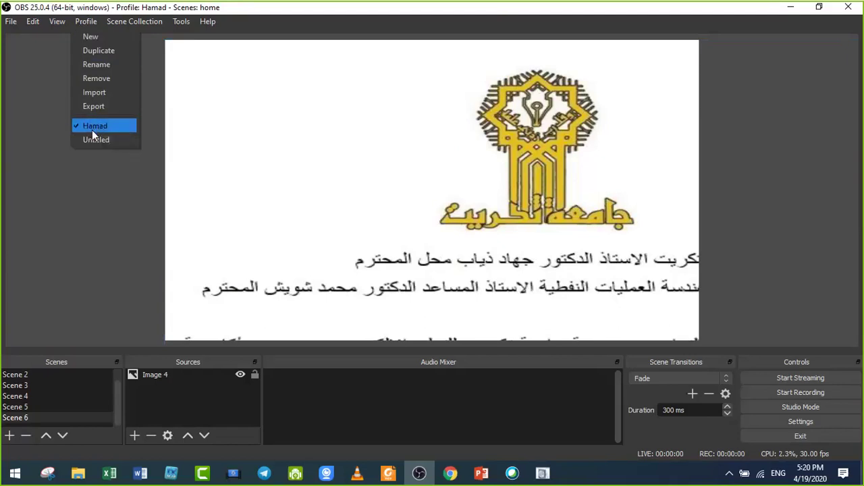
{"action": "left_click", "coordinate": [91, 130]}
Create a new scene collection named with the presenter's first name
{"action": "left_click", "coordinate": [86, 22]}
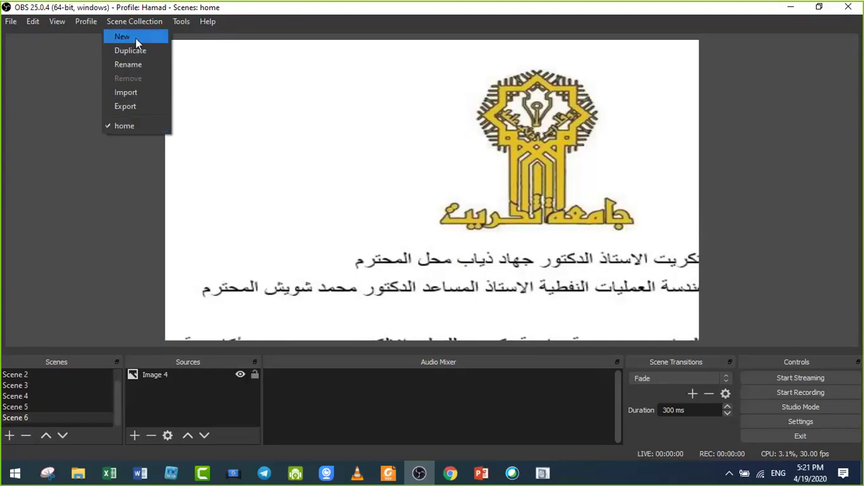
{"action": "left_click", "coordinate": [137, 42]}
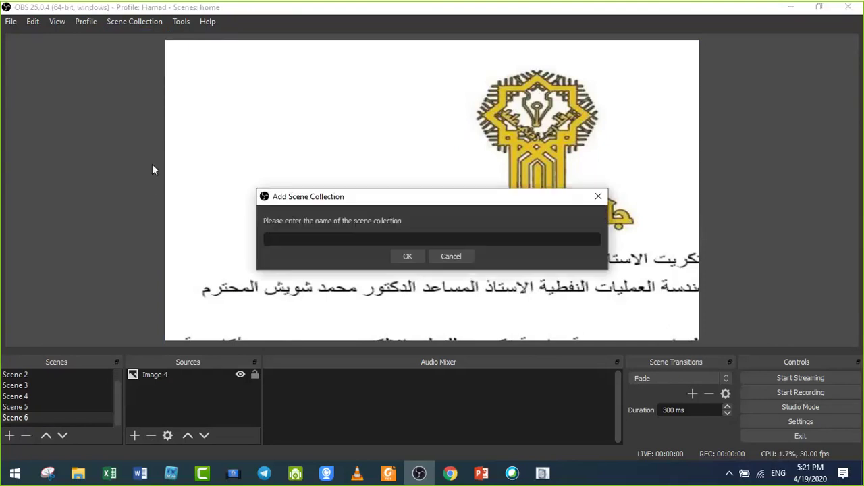
{"action": "type", "text": "Hamad"}
{"action": "key", "text": "Return"}
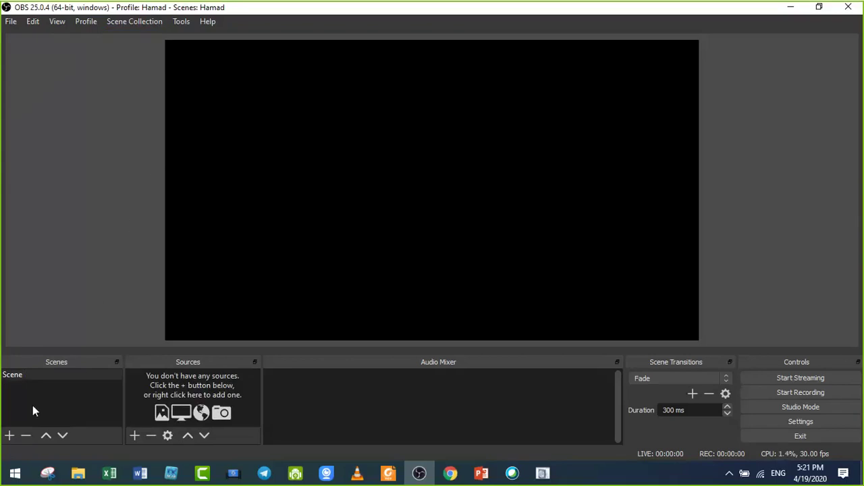
Switch to the "home" scene collection and return to the newly created collection
{"action": "left_click", "coordinate": [133, 22]}
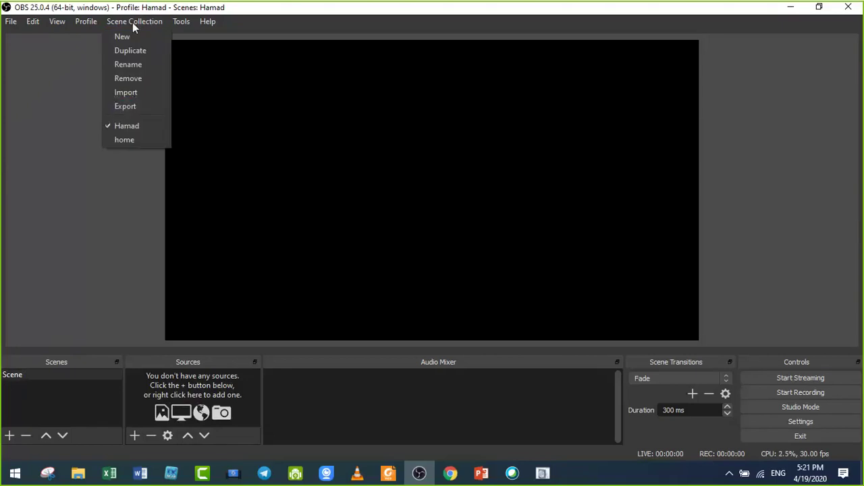
{"action": "left_click", "coordinate": [126, 140]}
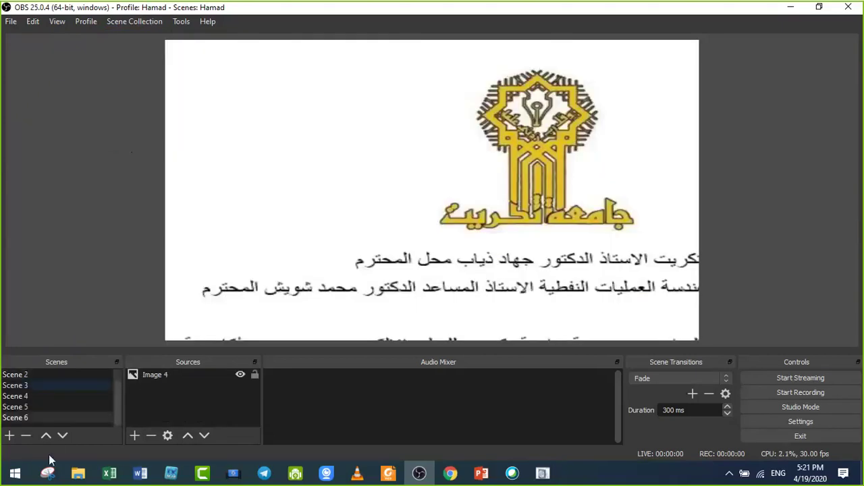
{"action": "left_click", "coordinate": [136, 22]}
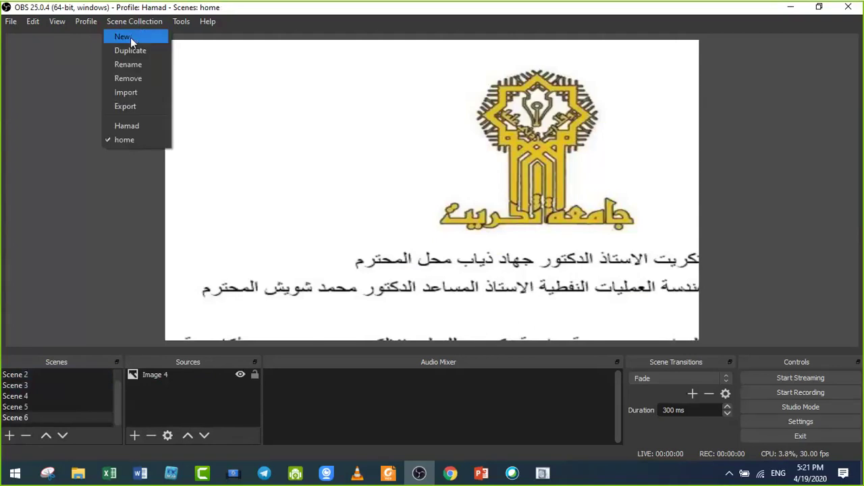
{"action": "left_click", "coordinate": [127, 126]}
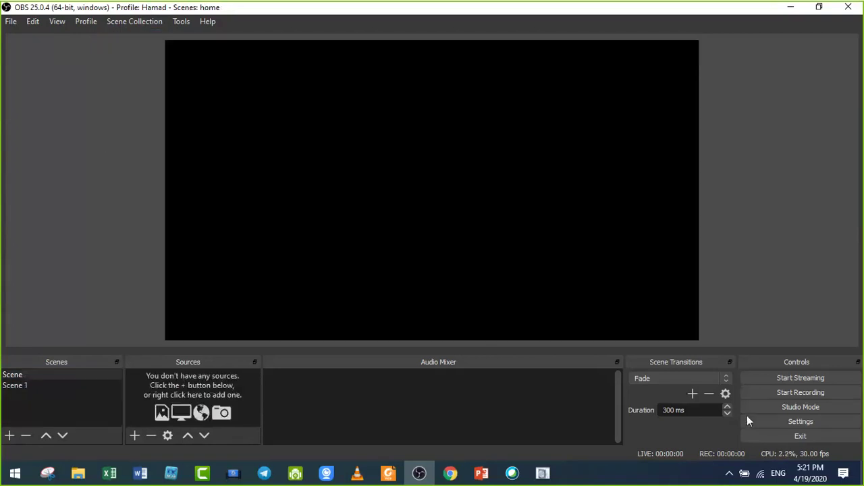
Remove Scene 1 from the new scene collection
{"action": "left_click", "coordinate": [28, 389]}
{"action": "key", "text": "Delete"}
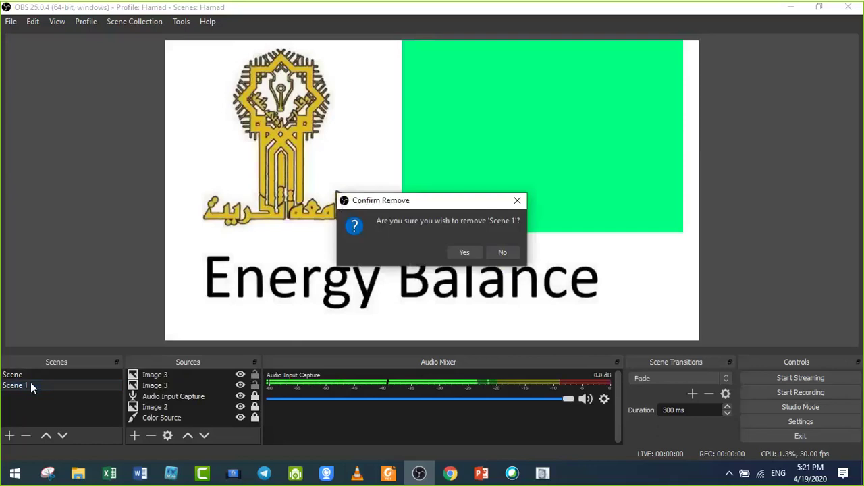
{"action": "key", "text": "Return"}
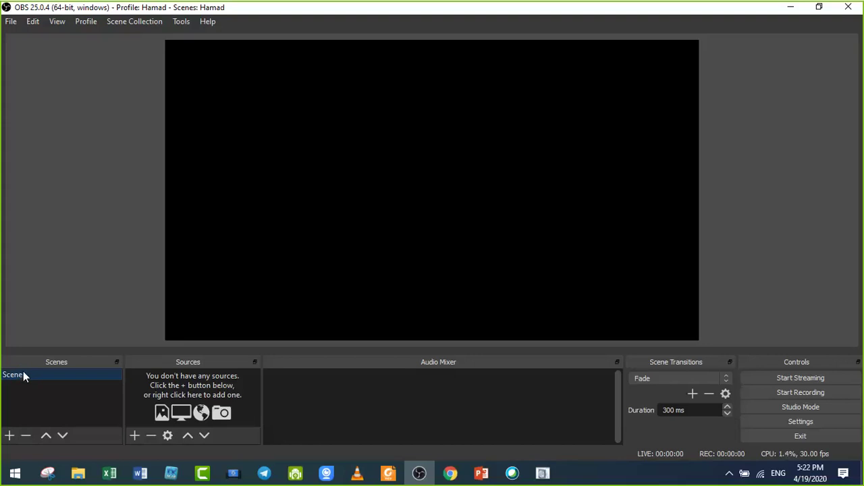
{"action": "left_click", "coordinate": [134, 436]}
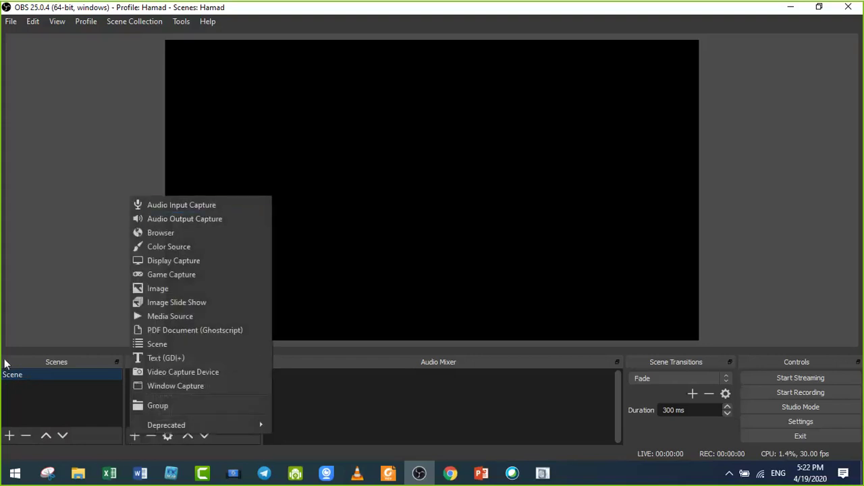
{"action": "left_click", "coordinate": [21, 375]}
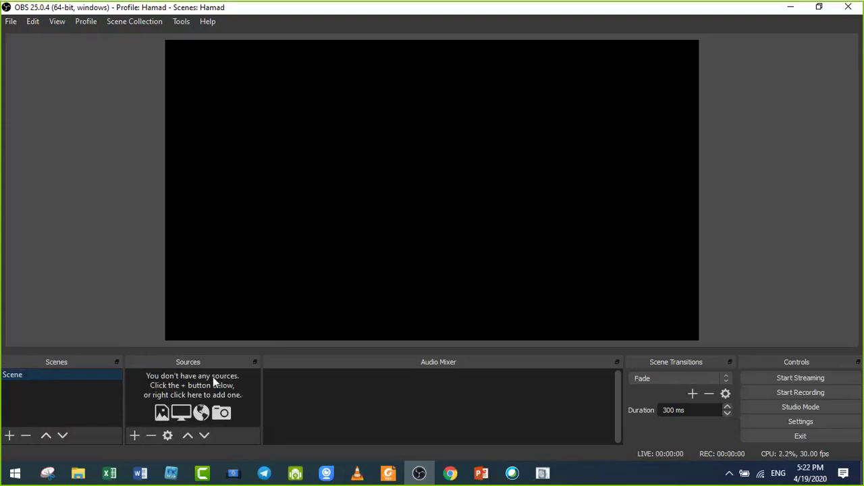
{"action": "left_click", "coordinate": [134, 435]}
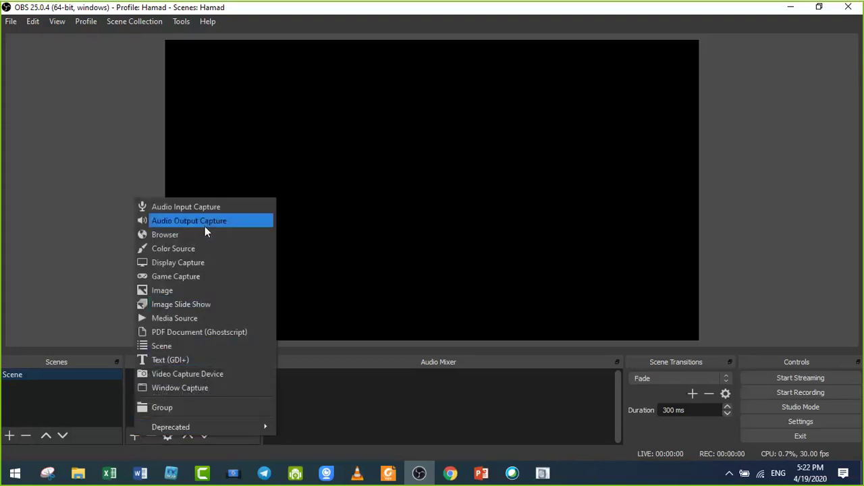
{"action": "left_click", "coordinate": [190, 290]}
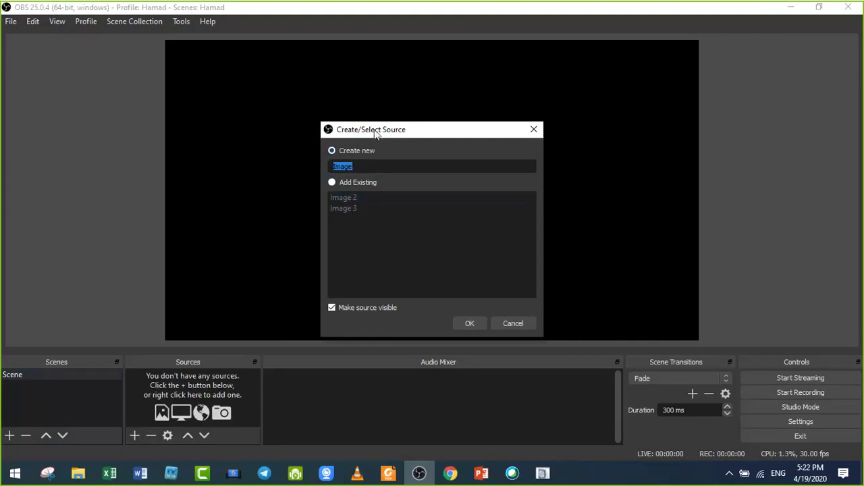
{"action": "left_click_drag", "start_coordinate": [379, 128], "coordinate": [300, 137]}
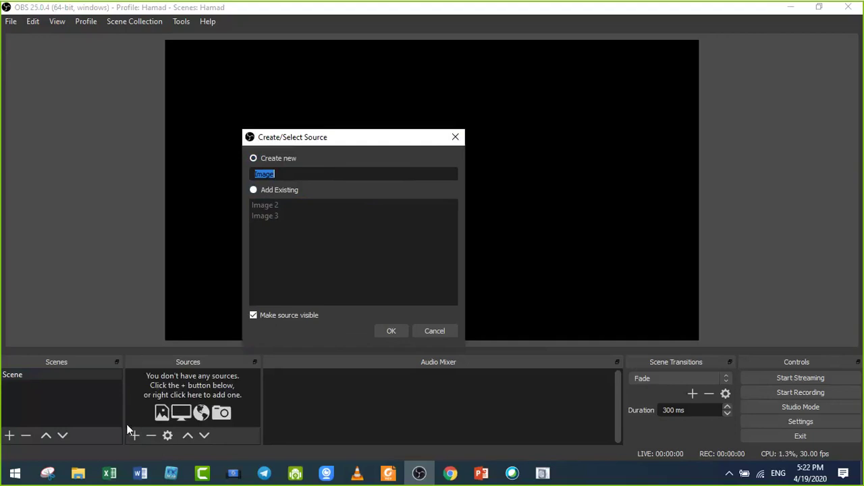
{"action": "left_click", "coordinate": [434, 330]}
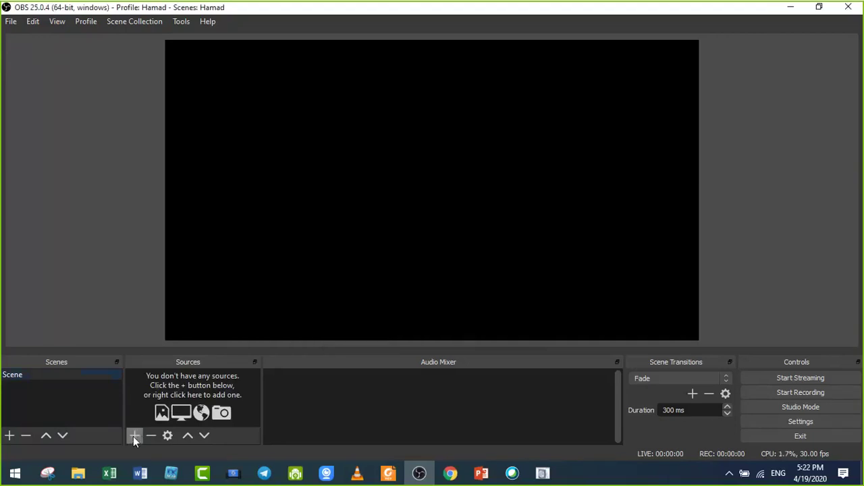
Add a new image source to the scene, creating it rather than reusing an existing image
{"action": "left_click", "coordinate": [135, 435]}
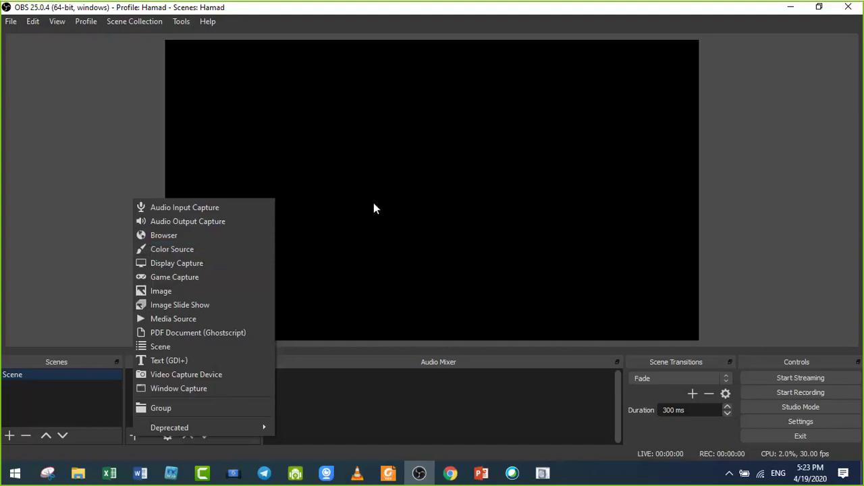
{"action": "left_click", "coordinate": [171, 291]}
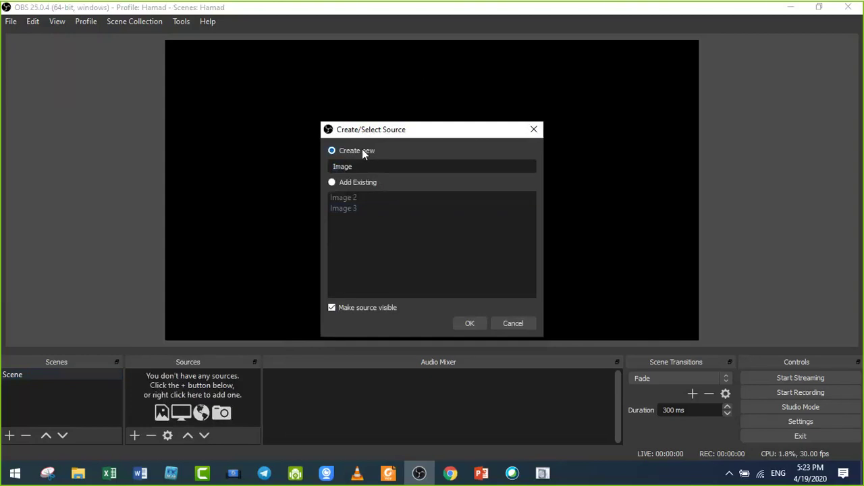
{"action": "left_click", "coordinate": [348, 199]}
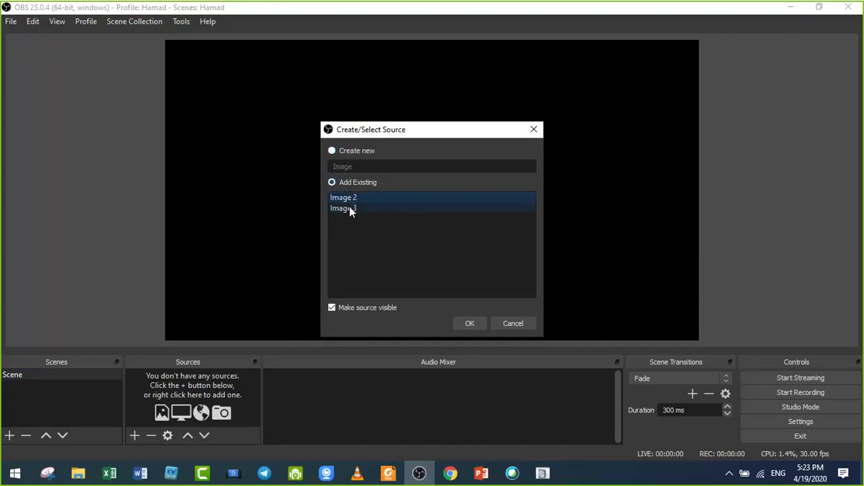
{"action": "left_click", "coordinate": [349, 207]}
{"action": "left_click", "coordinate": [346, 152]}
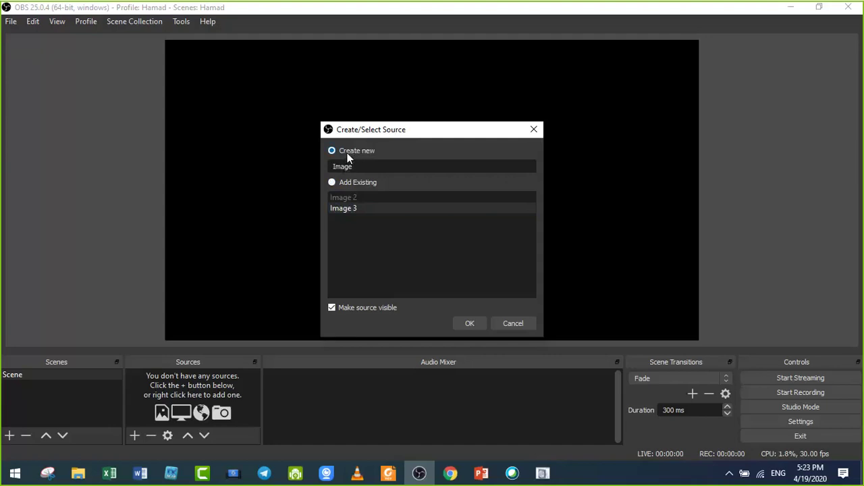
{"action": "left_click", "coordinate": [466, 324]}
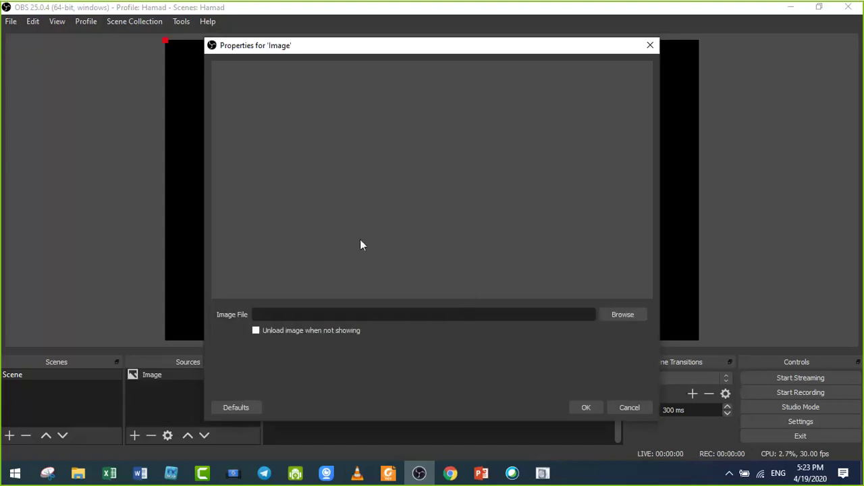
Load title.JPG from the Desktop lecture folder into the image source and enlarge it to about the full canvas width
{"action": "left_click", "coordinate": [615, 316]}
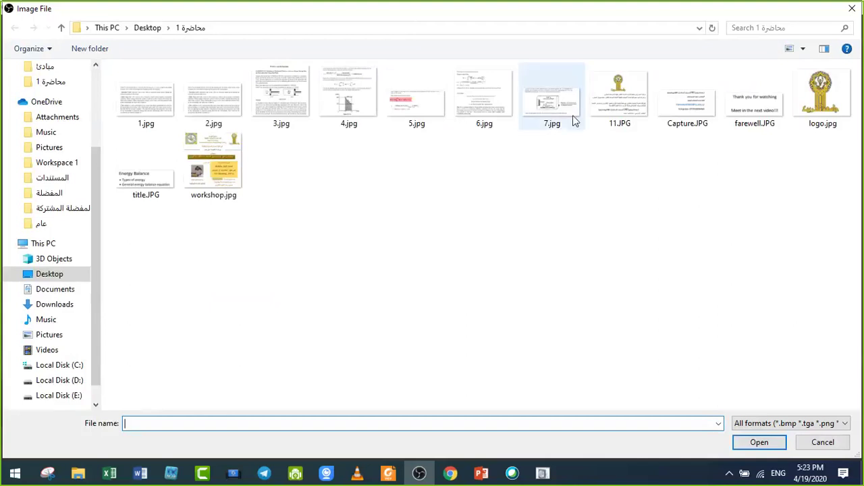
{"action": "double_click", "coordinate": [140, 185]}
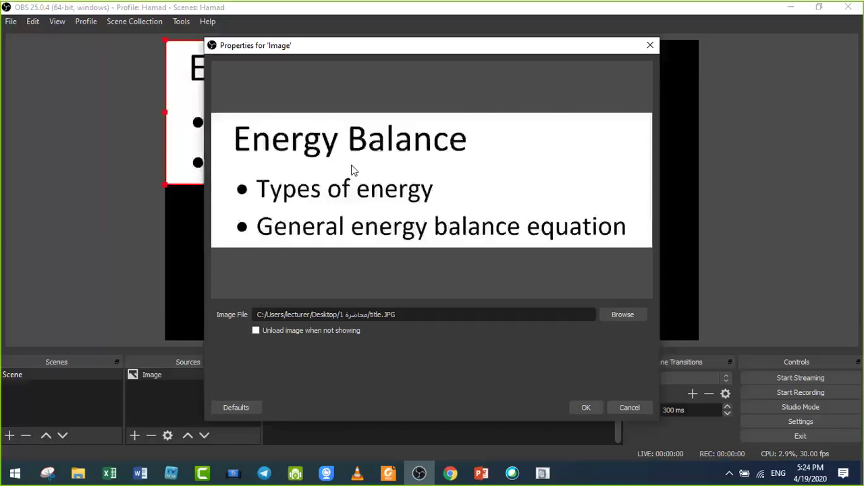
{"action": "left_click", "coordinate": [577, 408]}
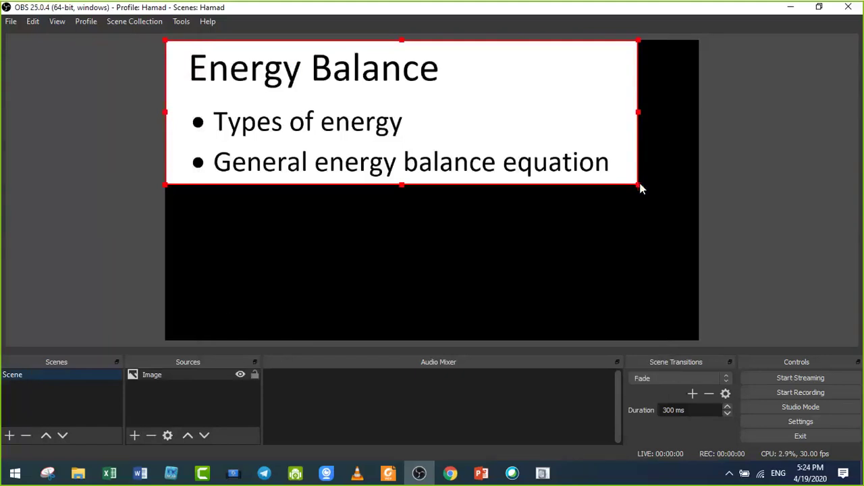
{"action": "left_click_drag", "start_coordinate": [641, 188], "coordinate": [664, 207]}
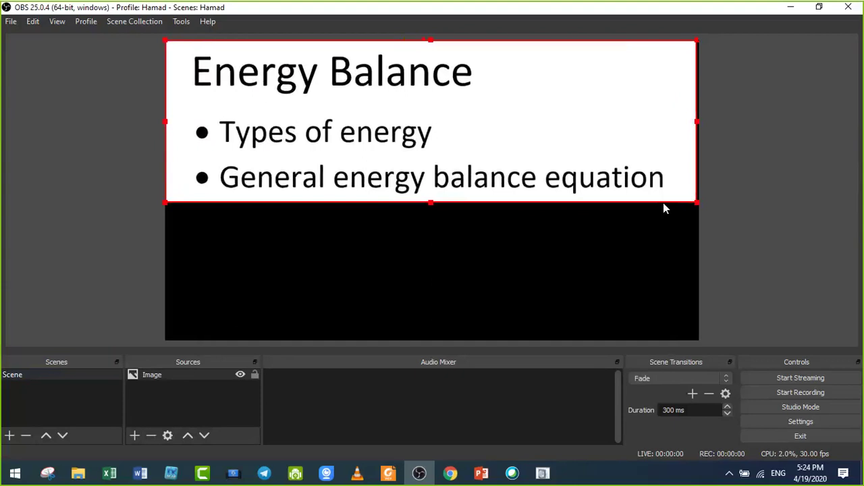
{"action": "left_click_drag", "start_coordinate": [664, 204], "coordinate": [669, 208]}
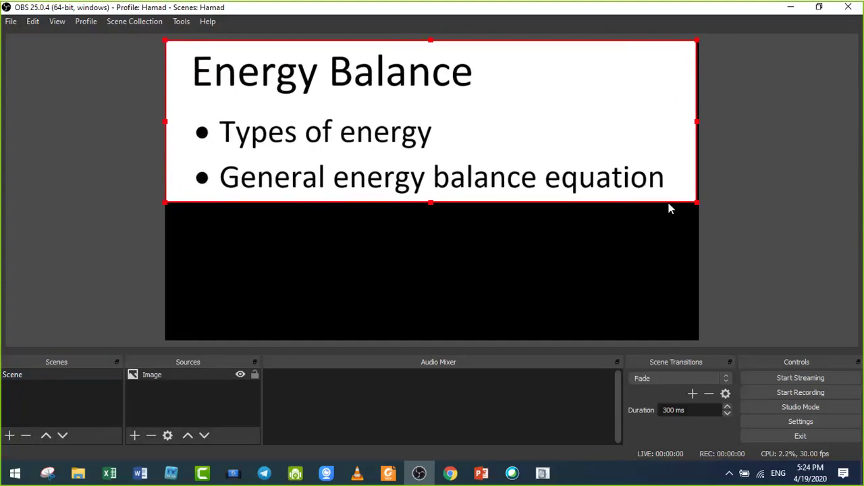
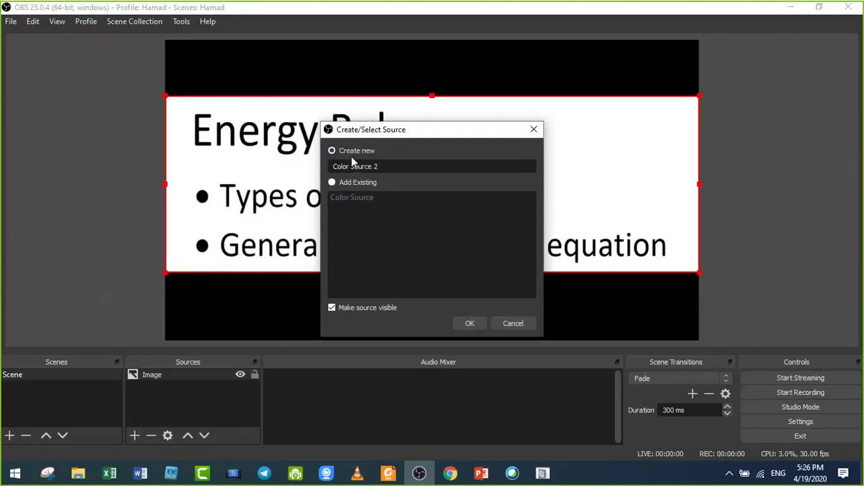
Create a new color source as a background and set its color to light yellow (#ffffff7f)
{"action": "left_click", "coordinate": [471, 323]}
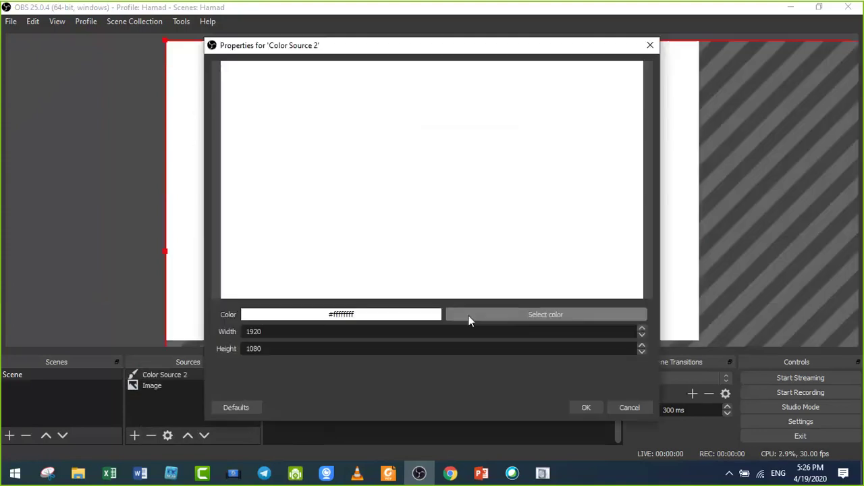
{"action": "left_click", "coordinate": [506, 321]}
{"action": "left_click", "coordinate": [318, 170]}
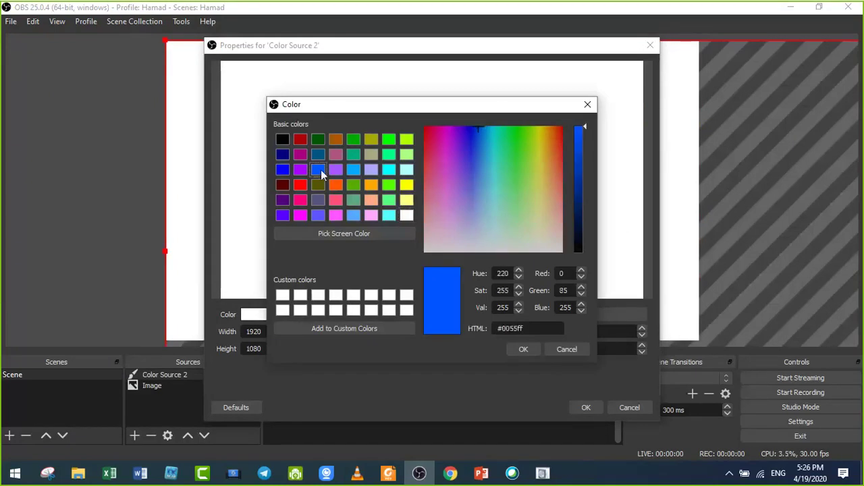
{"action": "left_click", "coordinate": [406, 139]}
{"action": "mouse_move", "coordinate": [516, 155]}
{"action": "left_mouse_down"}
{"action": "mouse_move", "coordinate": [512, 185]}
{"action": "mouse_move", "coordinate": [530, 195]}
{"action": "mouse_move", "coordinate": [423, 241]}
{"action": "mouse_move", "coordinate": [500, 215]}
{"action": "mouse_move", "coordinate": [505, 189]}
{"action": "mouse_move", "coordinate": [474, 164]}
{"action": "left_mouse_up"}
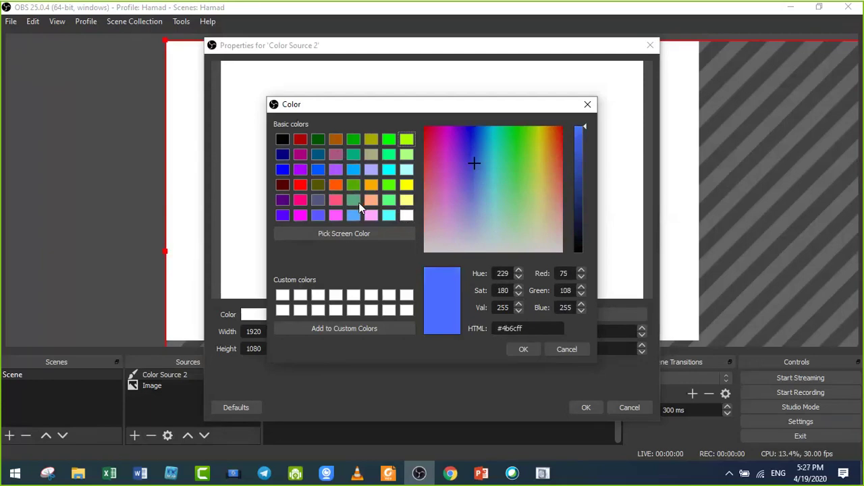
{"action": "left_click", "coordinate": [405, 200]}
{"action": "left_click", "coordinate": [587, 407]}
{"action": "left_click", "coordinate": [525, 350]}
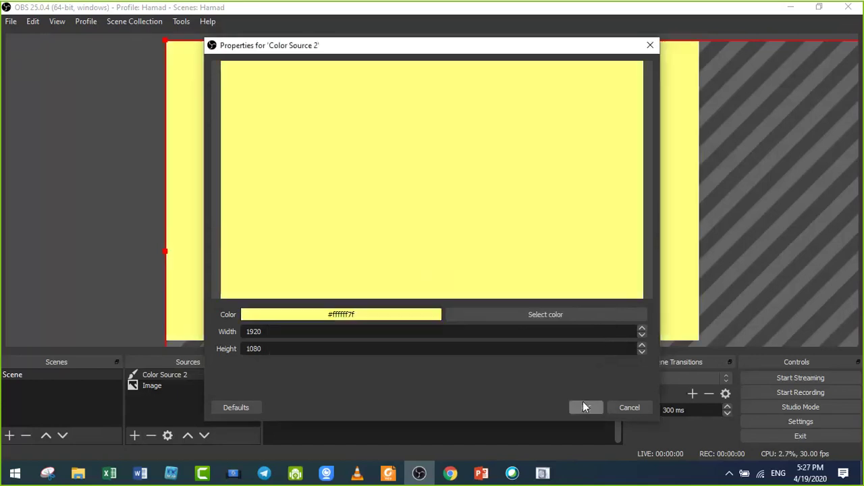
{"action": "left_click", "coordinate": [585, 407]}
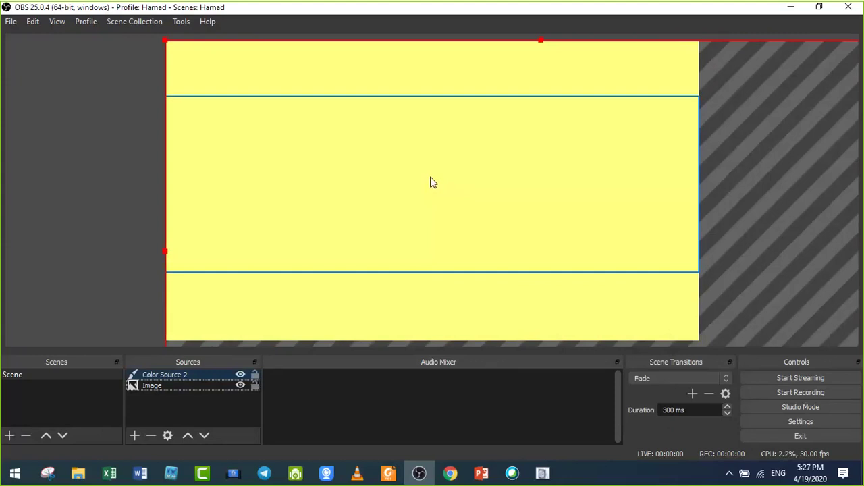
Move the image source above the yellow color source in the scene's source order
{"action": "left_click", "coordinate": [172, 390]}
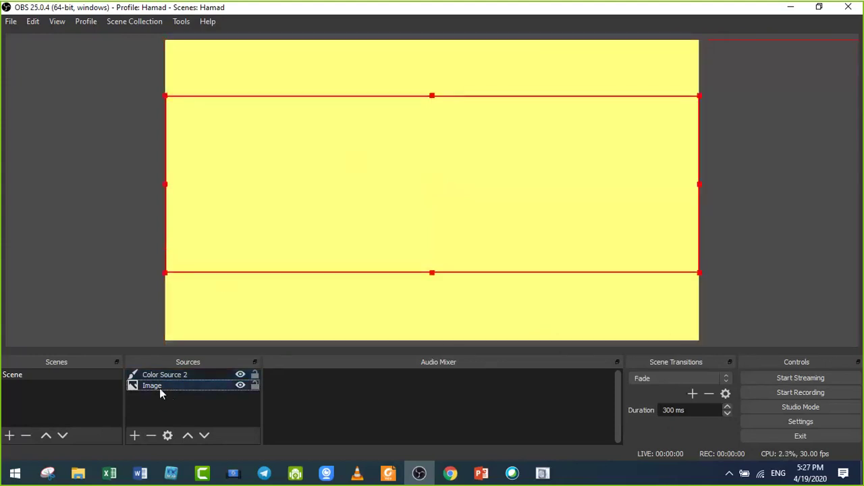
{"action": "left_click", "coordinate": [161, 378]}
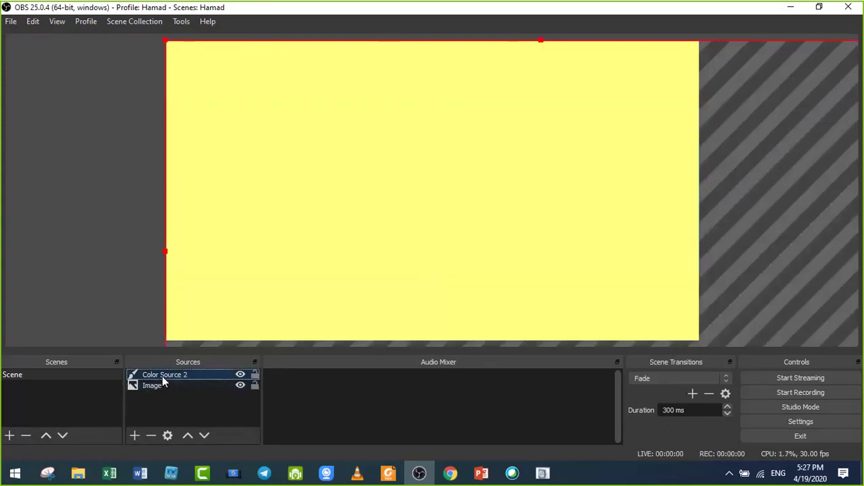
{"action": "left_click", "coordinate": [159, 383]}
{"action": "left_click", "coordinate": [160, 377]}
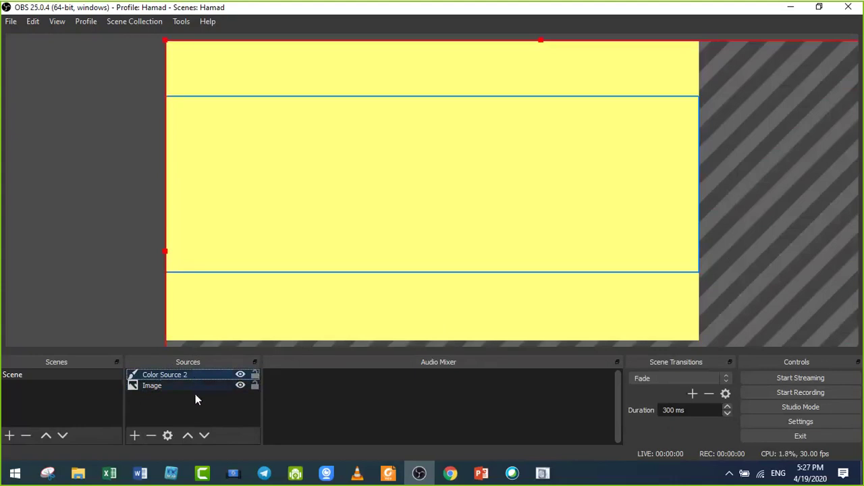
{"action": "left_click", "coordinate": [168, 387]}
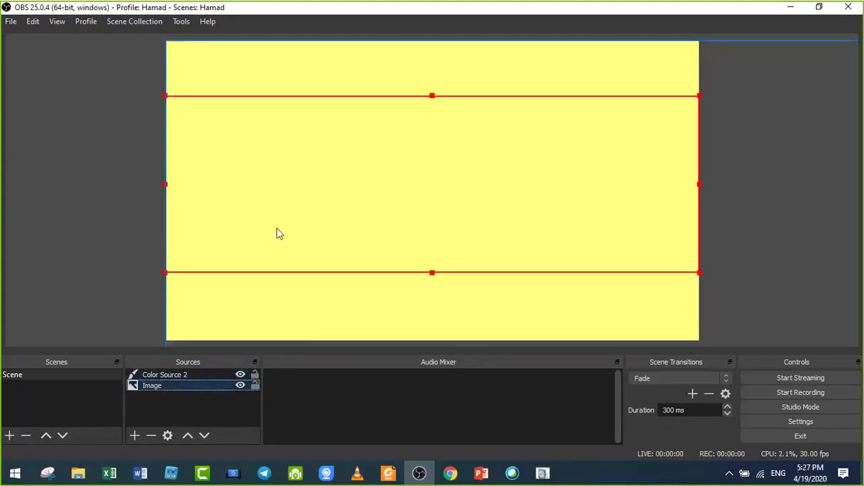
{"action": "left_click", "coordinate": [160, 376]}
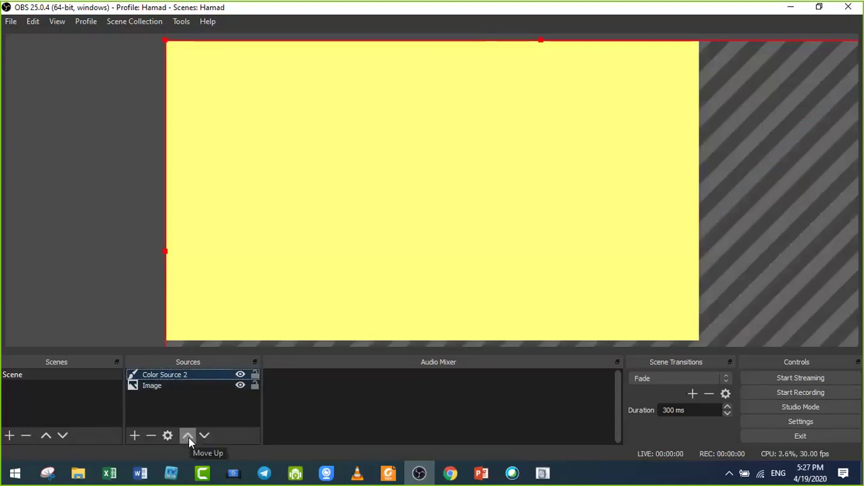
{"action": "left_click", "coordinate": [175, 386]}
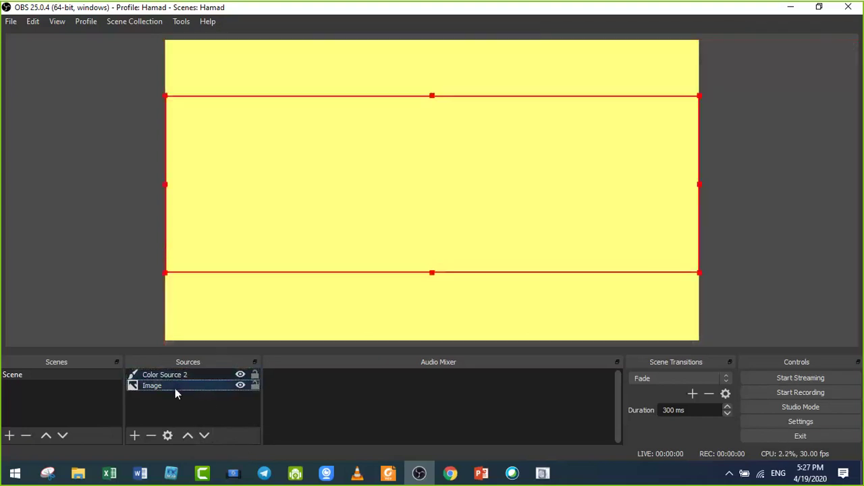
{"action": "left_click", "coordinate": [188, 437]}
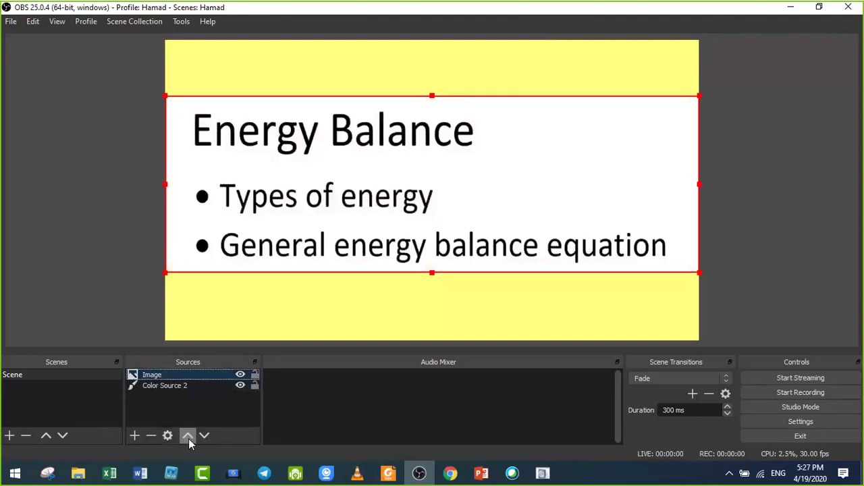
{"action": "left_click", "coordinate": [168, 388]}
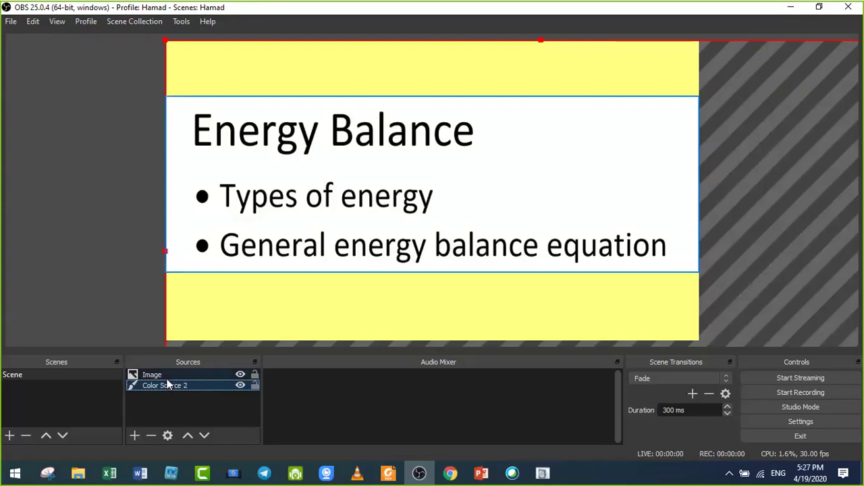
Add a new audio input capture source named "Audio" to the scene
{"action": "left_click", "coordinate": [134, 435]}
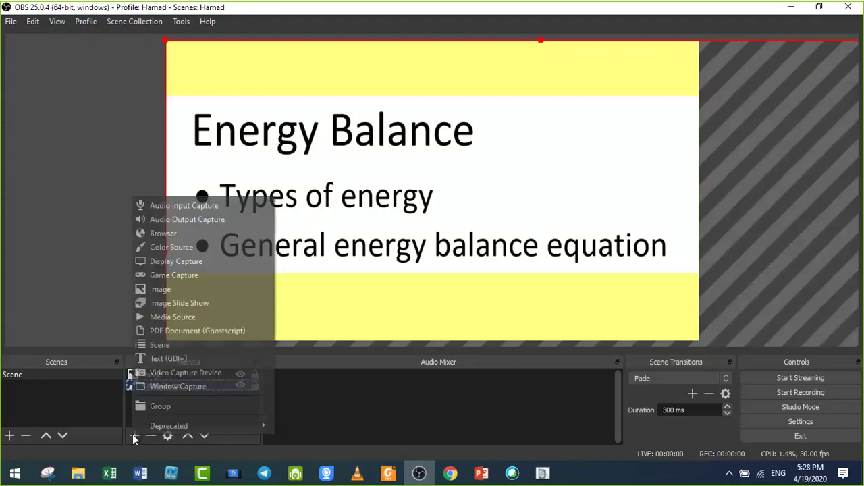
{"action": "left_click", "coordinate": [179, 205]}
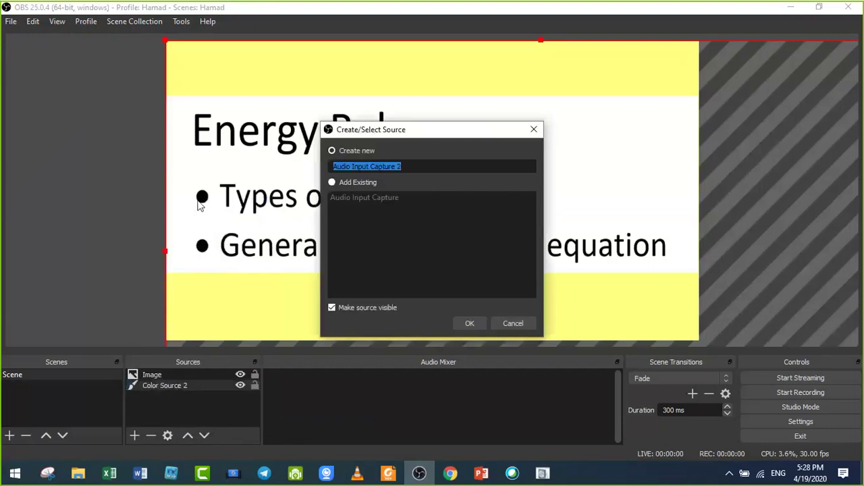
{"action": "left_click", "coordinate": [343, 152]}
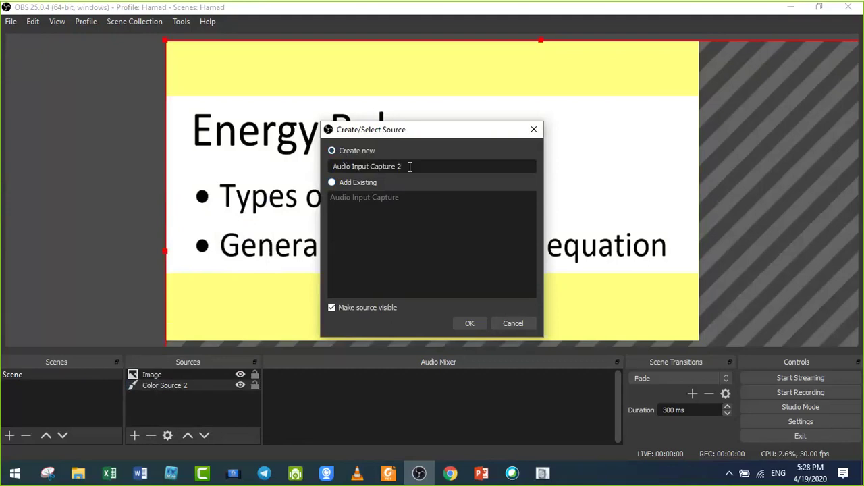
{"action": "mouse_move", "coordinate": [410, 168]}
{"action": "left_mouse_down"}
{"action": "mouse_move", "coordinate": [325, 167]}
{"action": "mouse_move", "coordinate": [410, 166]}
{"action": "left_mouse_up"}
{"action": "left_click", "coordinate": [361, 166]}
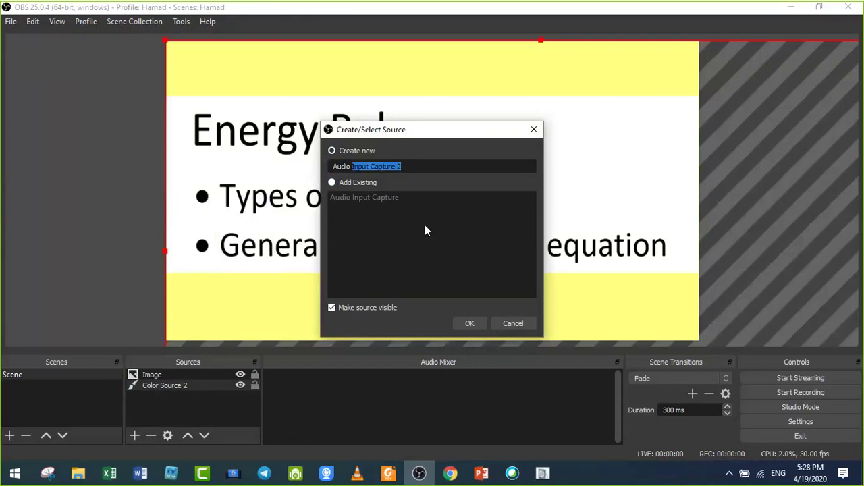
{"action": "key", "text": "BackSpace"}
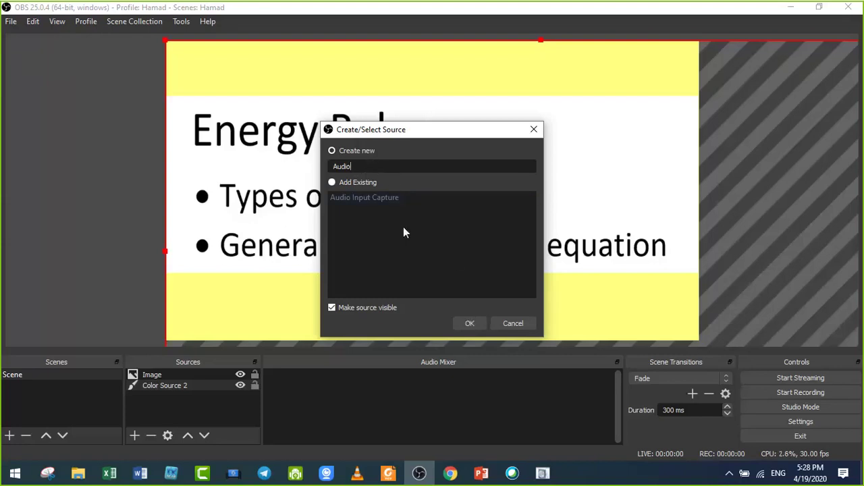
{"action": "left_click", "coordinate": [470, 323]}
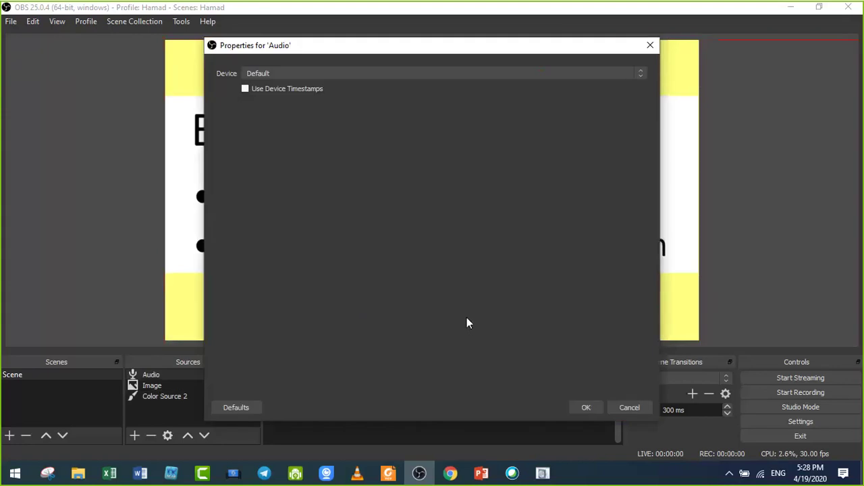
Set the audio source's device to Microphone (Realtek High Definition Audio)
{"action": "left_click", "coordinate": [454, 75]}
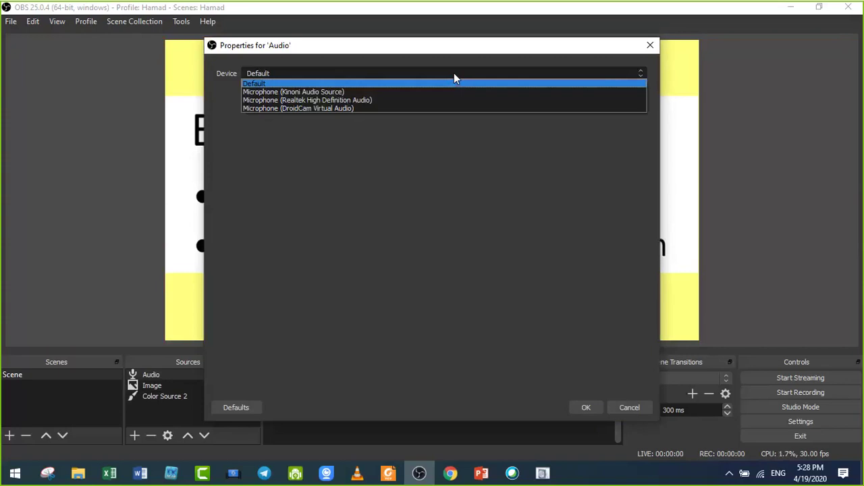
{"action": "left_click", "coordinate": [339, 101]}
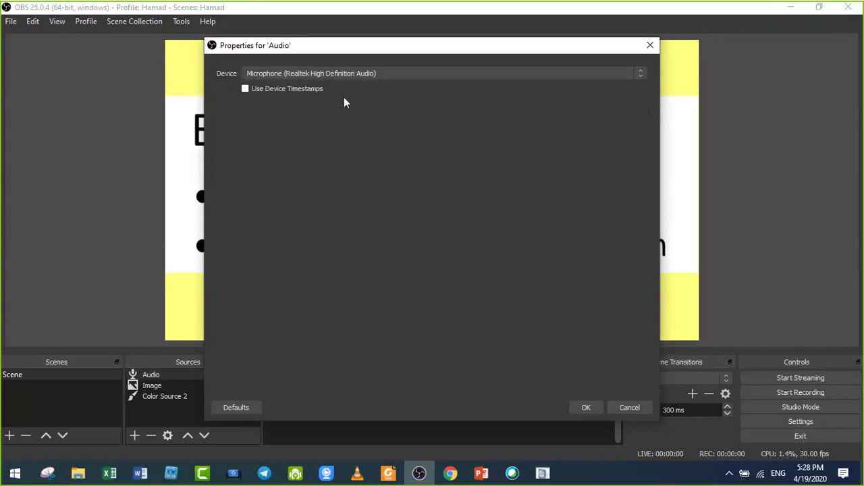
{"action": "left_click", "coordinate": [587, 407]}
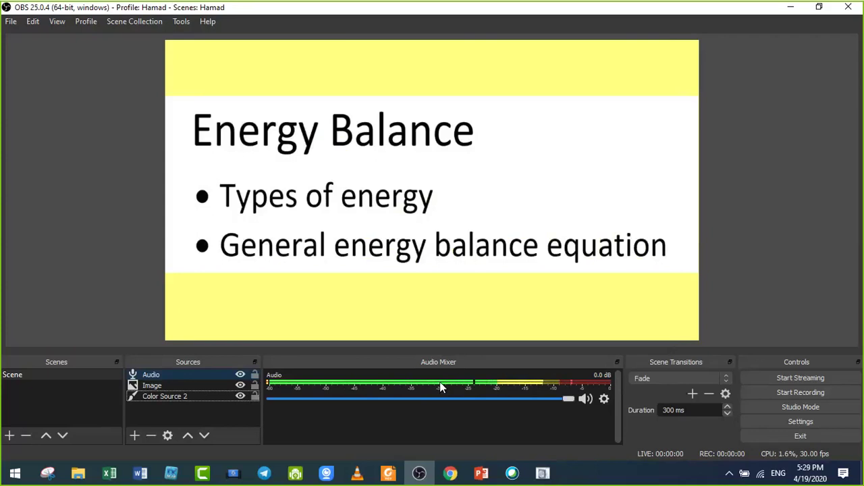
Set the Audio source's device to Microphone (Kinoni Audio Source)
{"action": "left_click", "coordinate": [162, 374]}
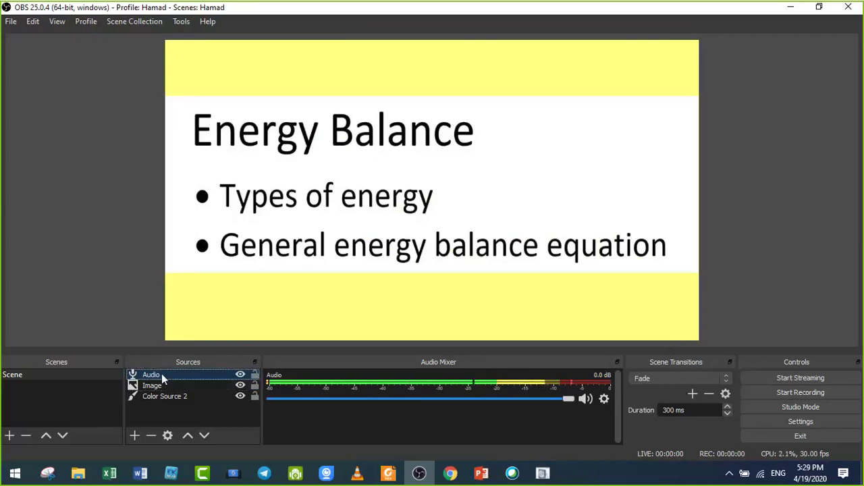
{"action": "double_click", "coordinate": [161, 374]}
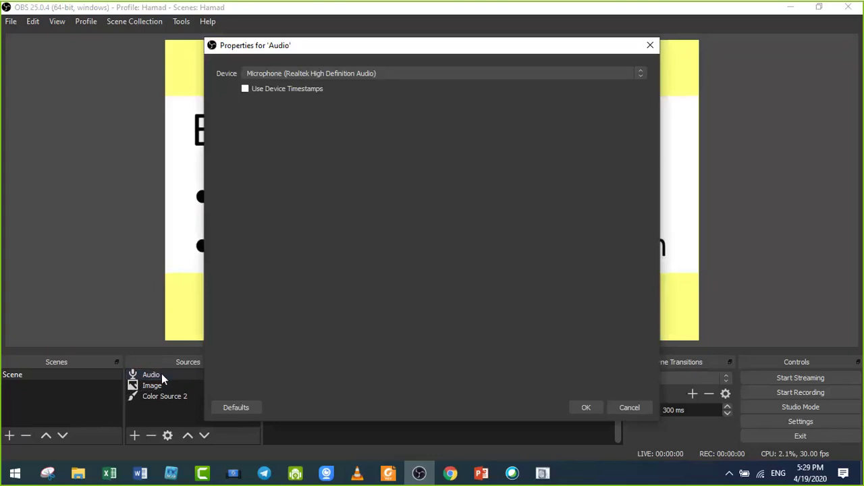
{"action": "left_click", "coordinate": [385, 73]}
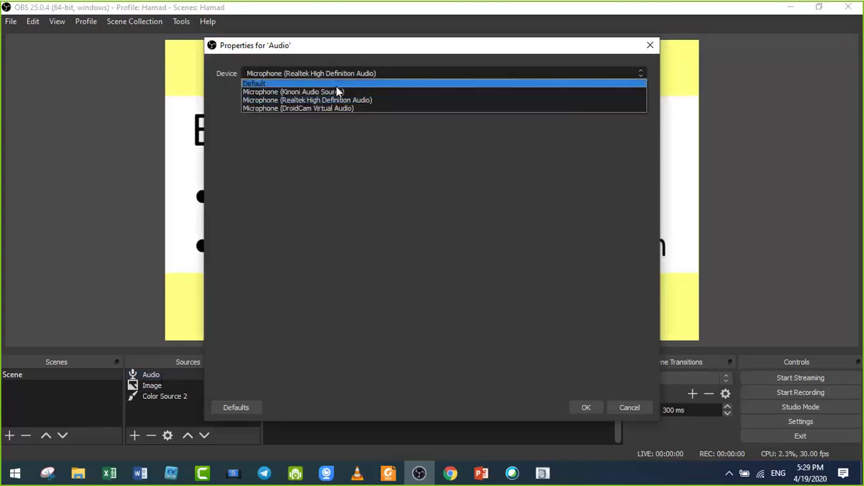
{"action": "left_click", "coordinate": [338, 92]}
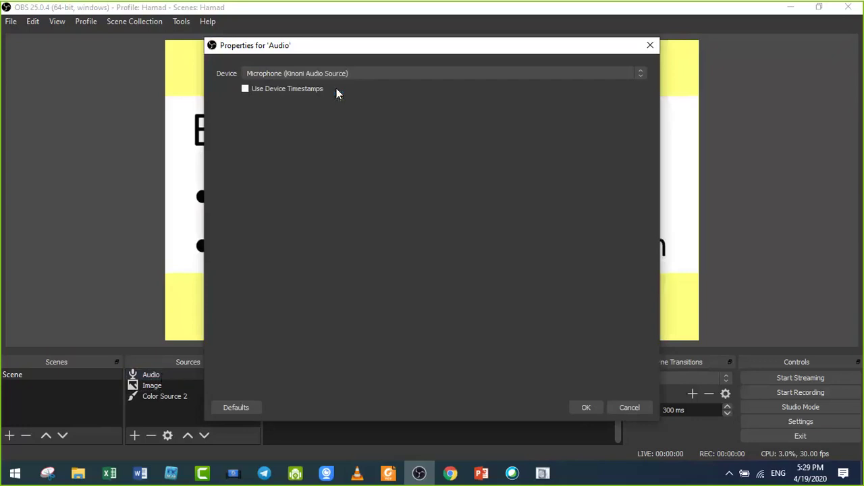
{"action": "left_click", "coordinate": [585, 409]}
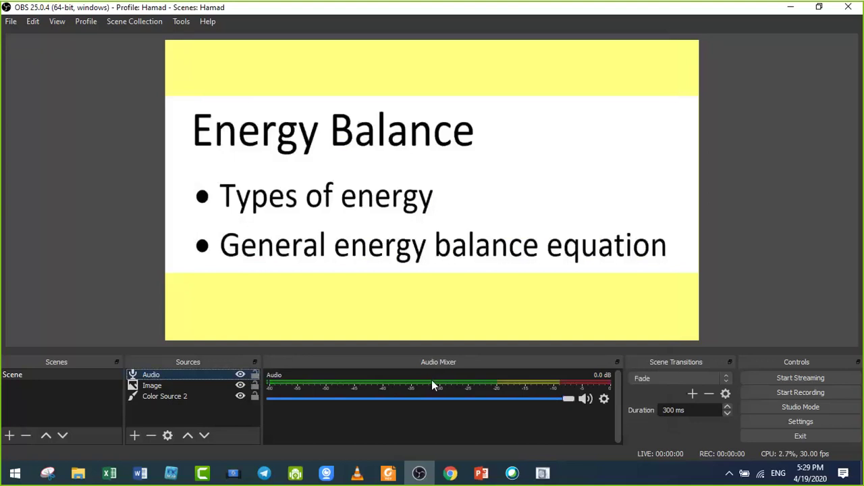
Change the Audio source's device back to Microphone (Realtek High Definition Audio)
{"action": "double_click", "coordinate": [181, 375]}
{"action": "left_click", "coordinate": [318, 75]}
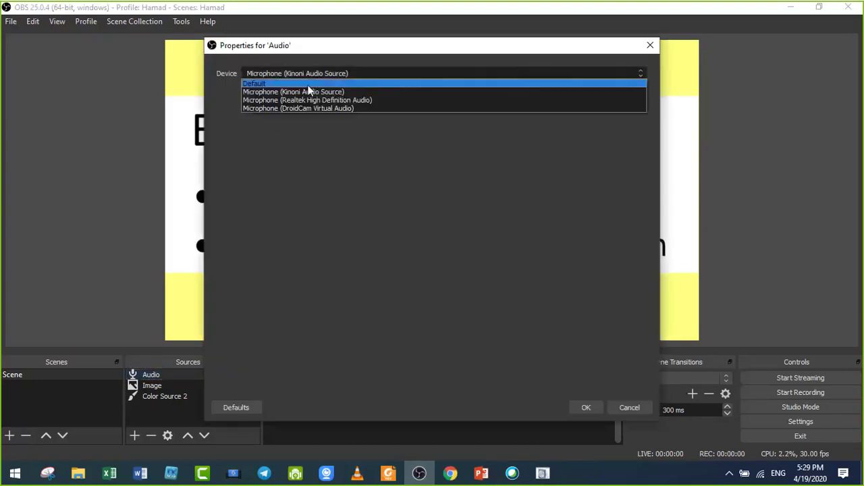
{"action": "left_click", "coordinate": [309, 100]}
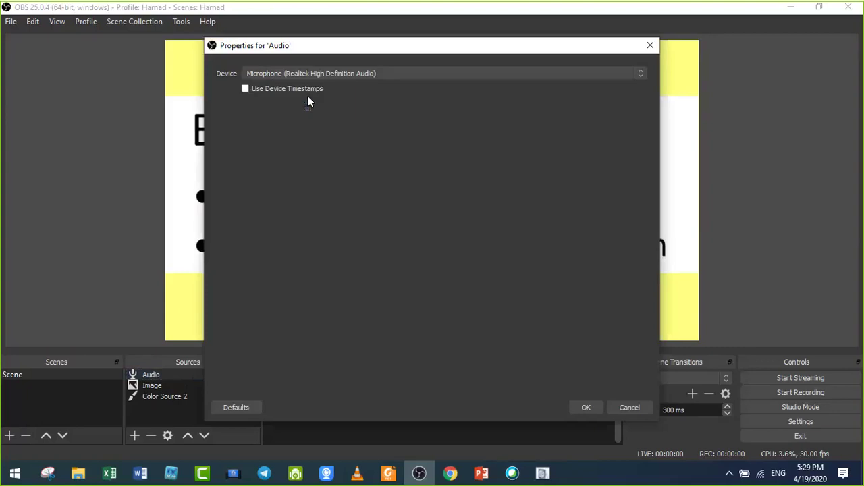
{"action": "left_click", "coordinate": [585, 407]}
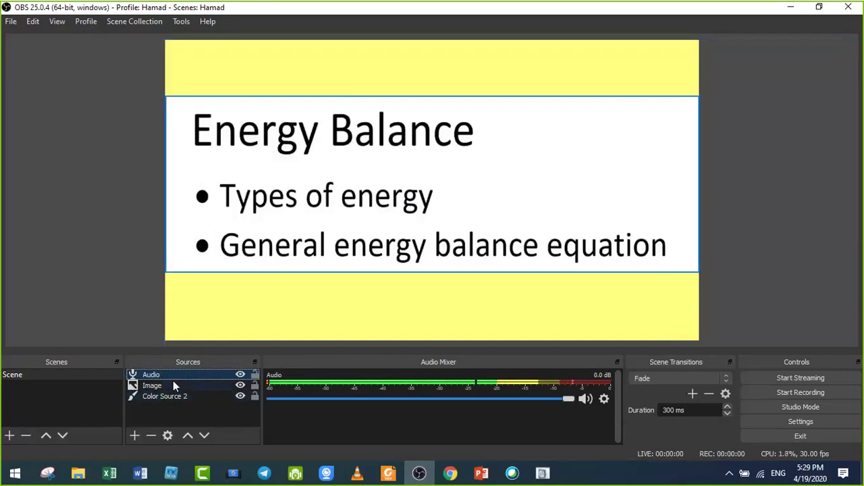
Add a new scene named "Scene 2" to the scene collection
{"action": "left_click", "coordinate": [25, 377]}
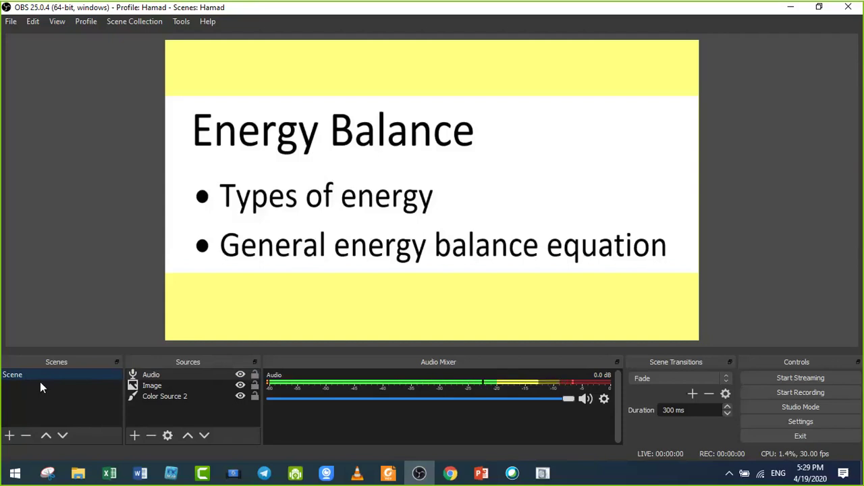
{"action": "left_click", "coordinate": [10, 436]}
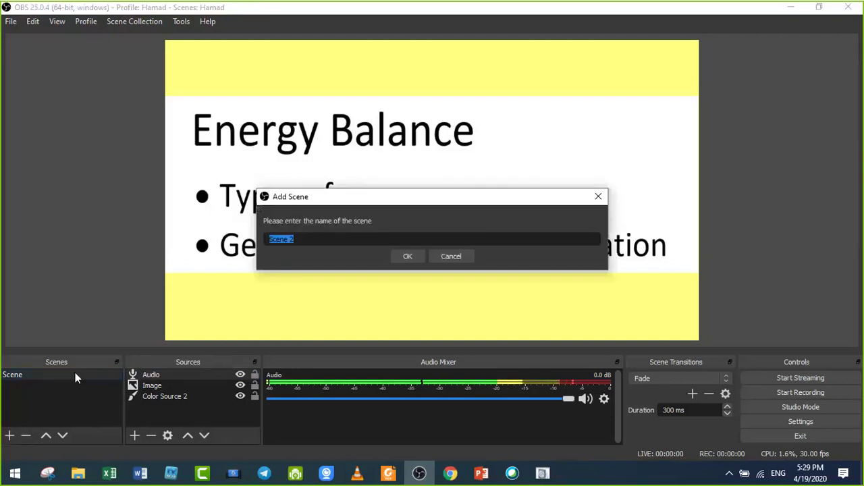
{"action": "left_click", "coordinate": [311, 241]}
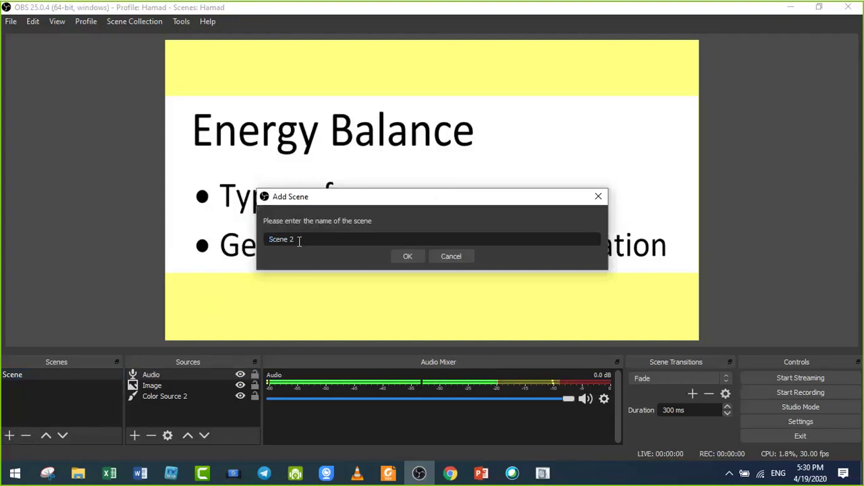
{"action": "left_click", "coordinate": [407, 257]}
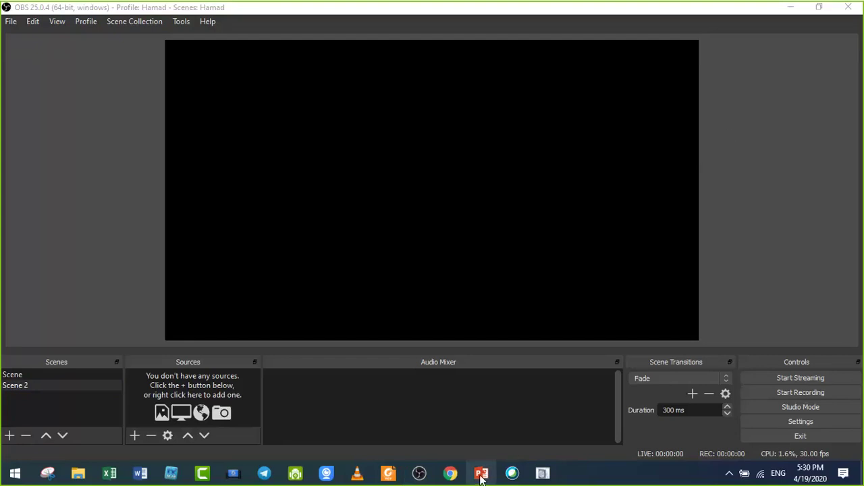
Look at the lecture materials: Presentation2.pptx in PowerPoint and "1 Types of Energy.pdf" in Foxit Reader
{"action": "mouse_move", "coordinate": [482, 477]}
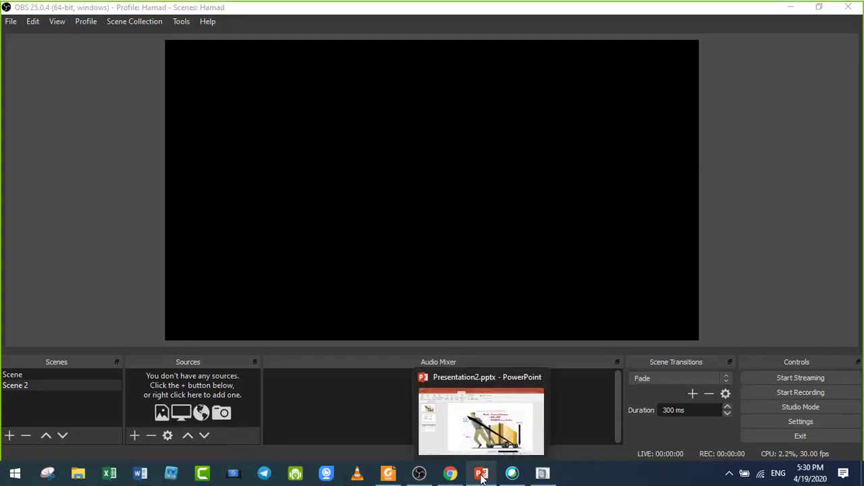
{"action": "left_click", "coordinate": [481, 475]}
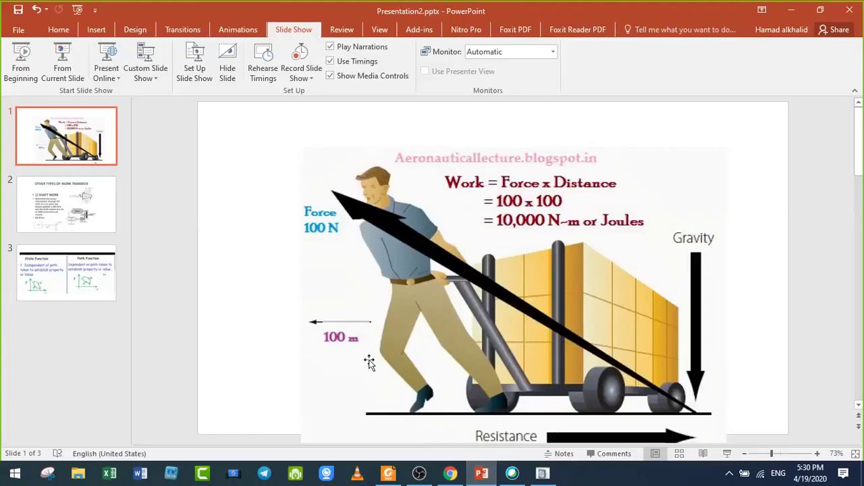
{"action": "left_click", "coordinate": [390, 475]}
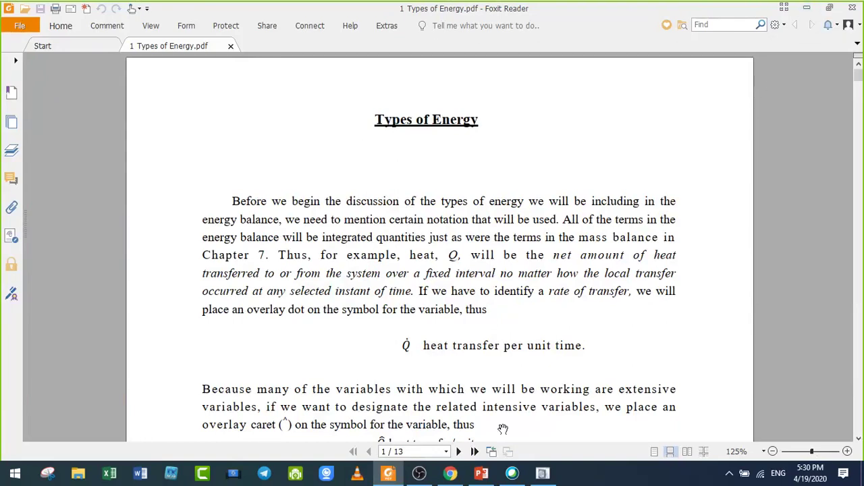
{"action": "left_click", "coordinate": [390, 476]}
{"action": "left_click", "coordinate": [479, 474]}
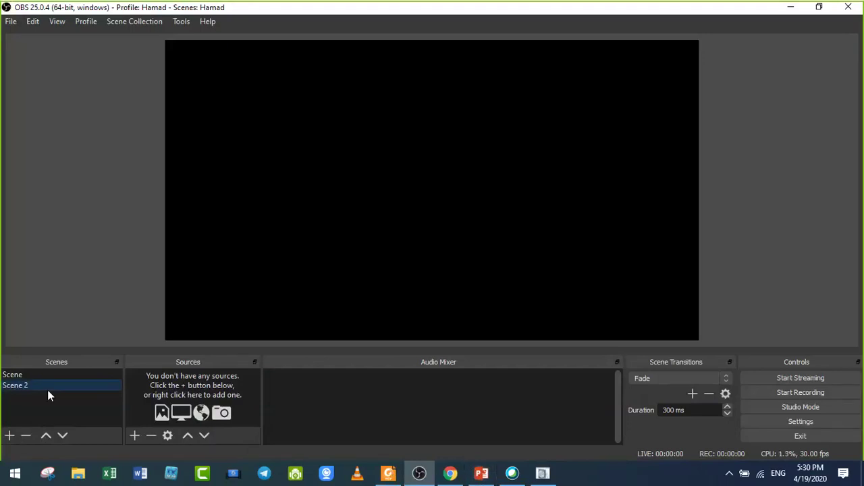
Return to OBS and add another new scene named "Scene 3"
{"action": "left_click", "coordinate": [10, 435]}
{"action": "left_click", "coordinate": [403, 255]}
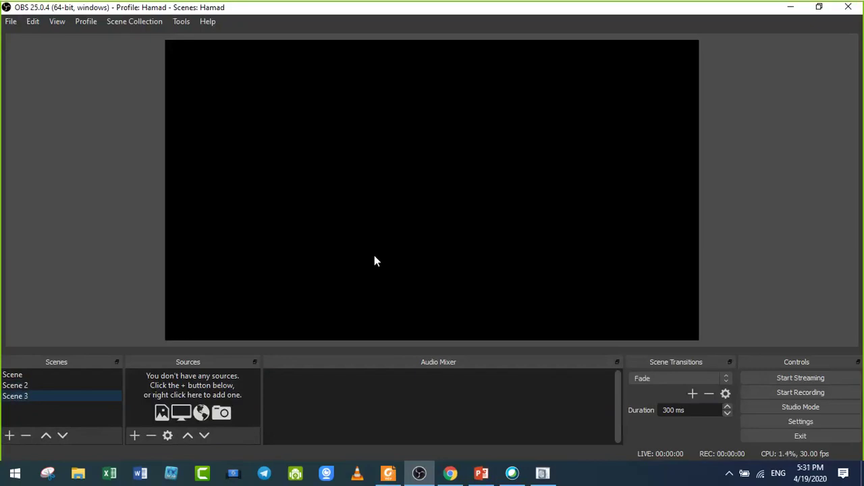
{"action": "left_click", "coordinate": [19, 386]}
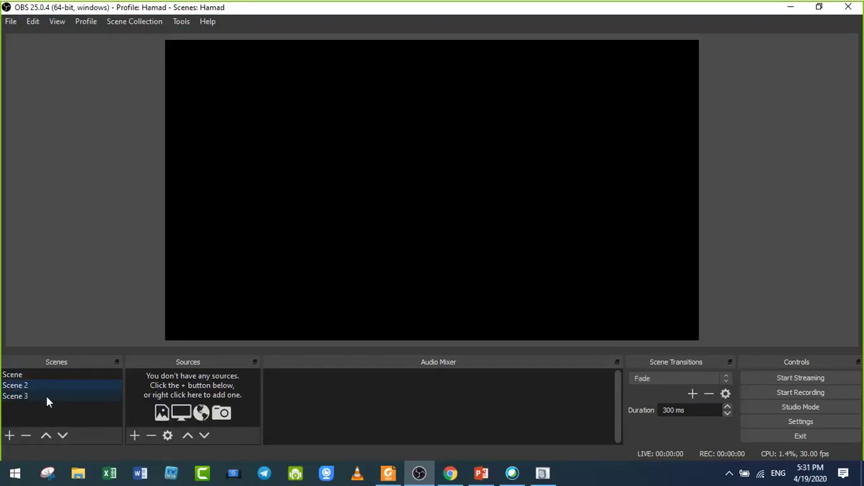
{"action": "left_click", "coordinate": [40, 399]}
Add the existing "Audio" audio input capture source to Scene 2
{"action": "left_click", "coordinate": [42, 386]}
{"action": "left_click", "coordinate": [135, 435]}
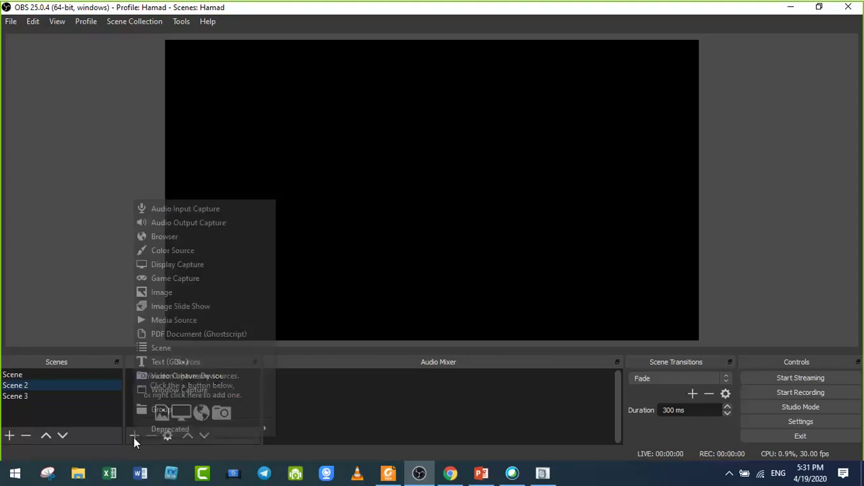
{"action": "left_click", "coordinate": [192, 208]}
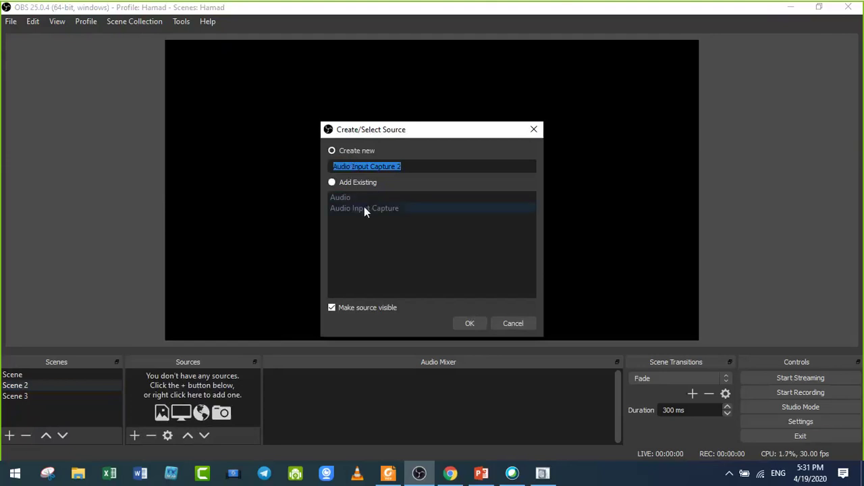
{"action": "left_click", "coordinate": [356, 181]}
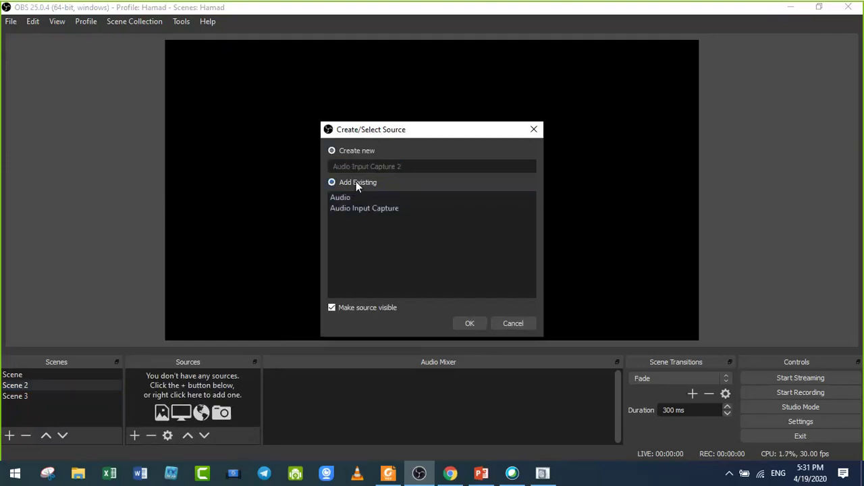
{"action": "left_click", "coordinate": [354, 198]}
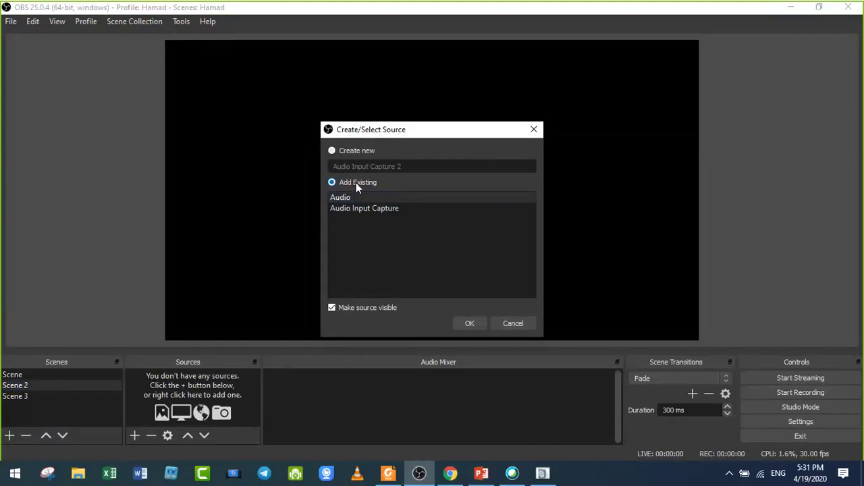
{"action": "left_click", "coordinate": [469, 324]}
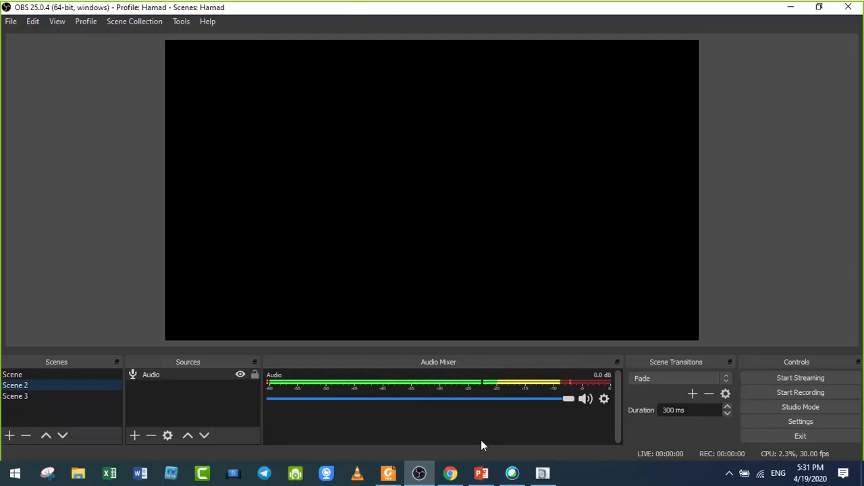
Switch to PowerPoint and look through the three slides of Presentation2.pptx
{"action": "left_click", "coordinate": [480, 475]}
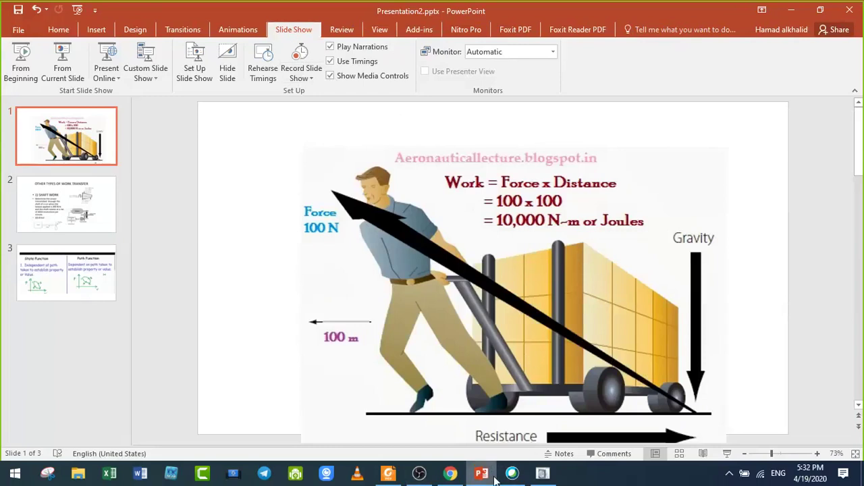
{"action": "scroll", "coordinate": [270, 251], "scroll_direction": "down", "scroll_amount": 4}
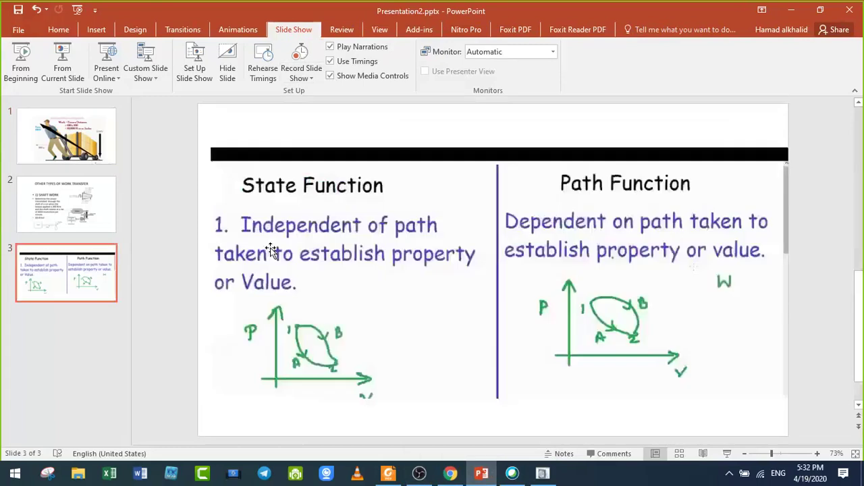
{"action": "scroll", "coordinate": [284, 248], "scroll_direction": "up", "scroll_amount": 4}
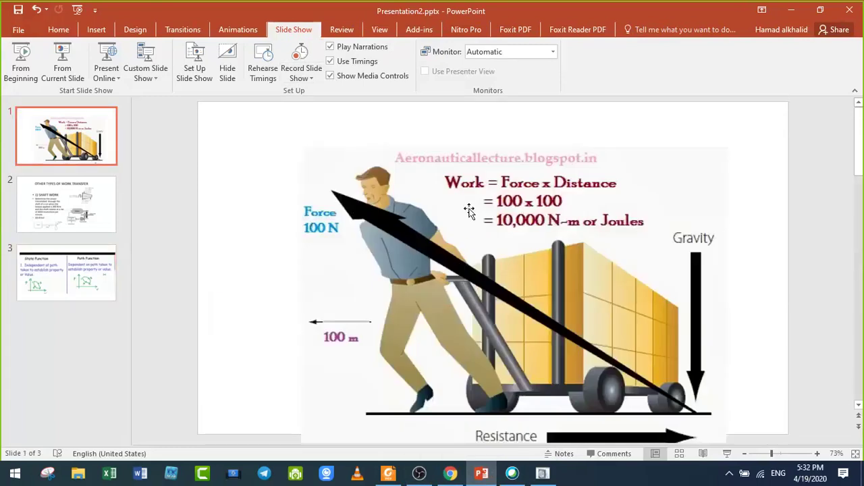
{"action": "scroll", "coordinate": [446, 214], "scroll_direction": "down", "scroll_amount": 4}
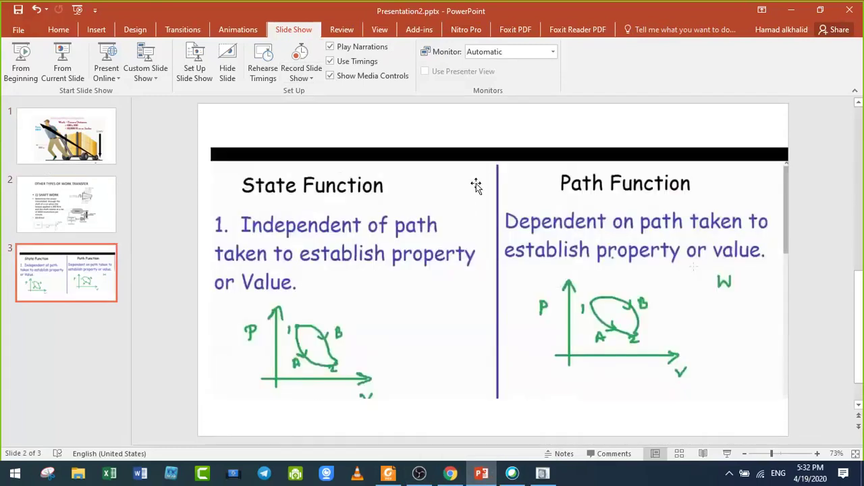
{"action": "scroll", "coordinate": [472, 187], "scroll_direction": "up", "scroll_amount": 4}
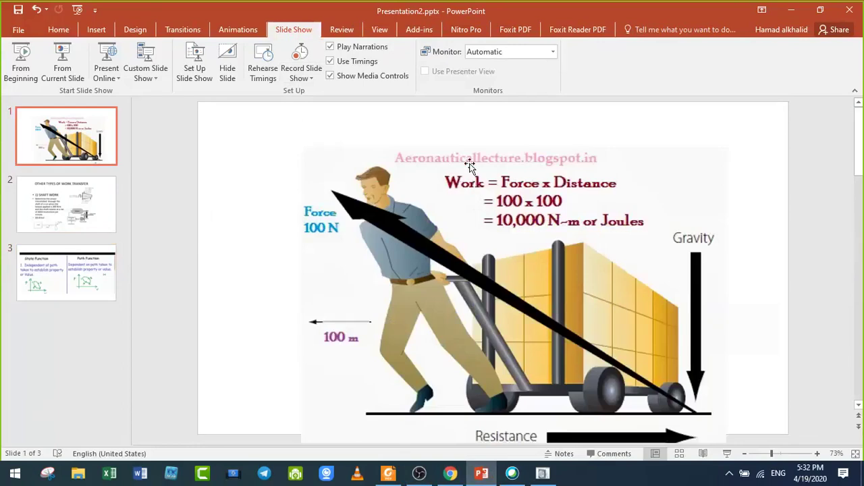
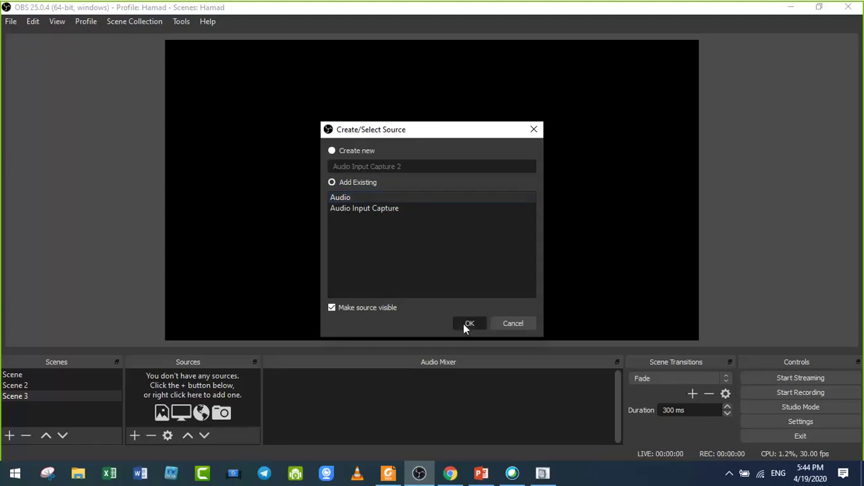
Add the existing "Audio" source and a new window capture source with its default name to Scene 3 in OBS
{"action": "left_click", "coordinate": [468, 324]}
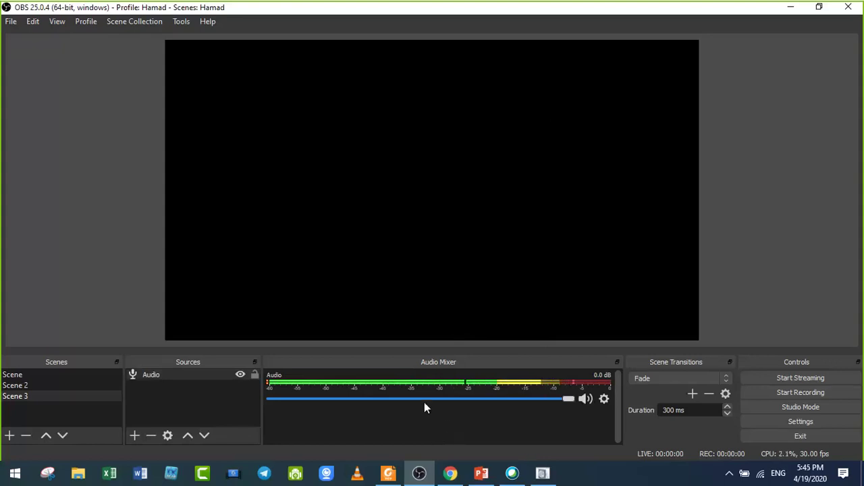
{"action": "left_click", "coordinate": [135, 436]}
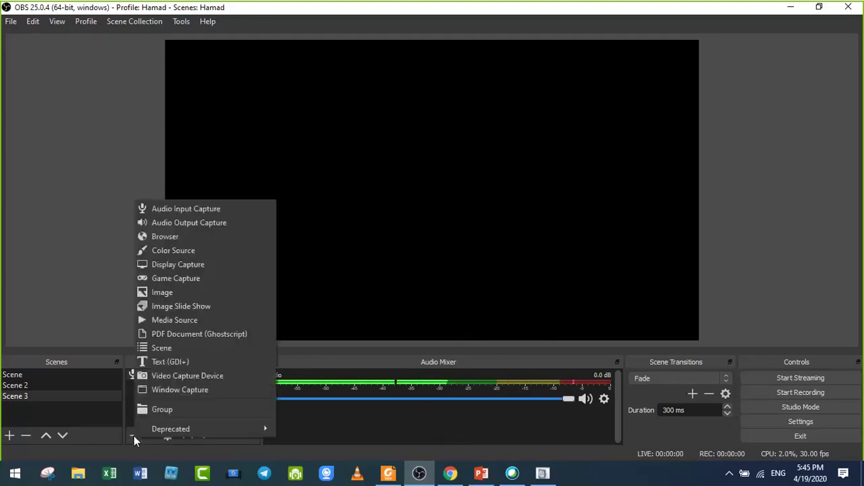
{"action": "left_click", "coordinate": [181, 390]}
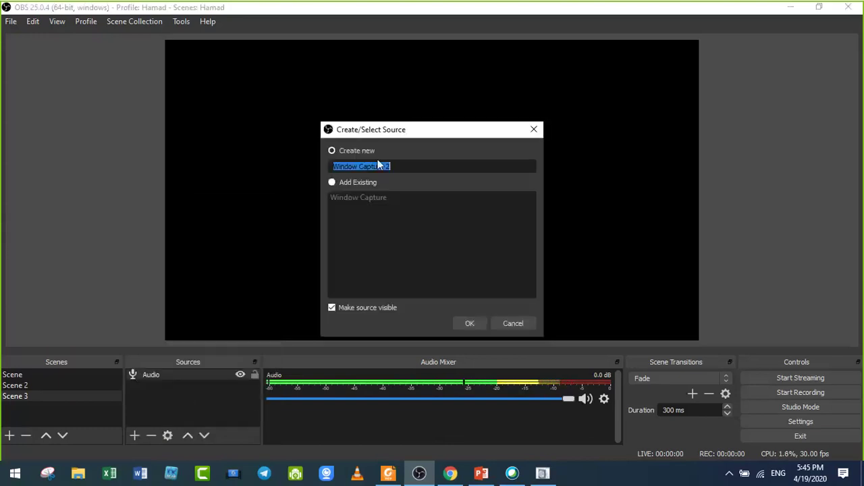
{"action": "left_click", "coordinate": [464, 323]}
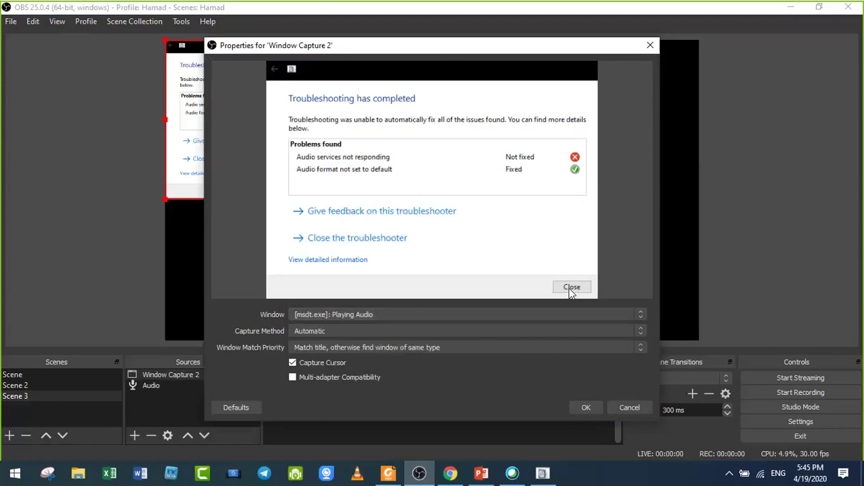
{"action": "left_click_drag", "start_coordinate": [397, 53], "coordinate": [410, 70]}
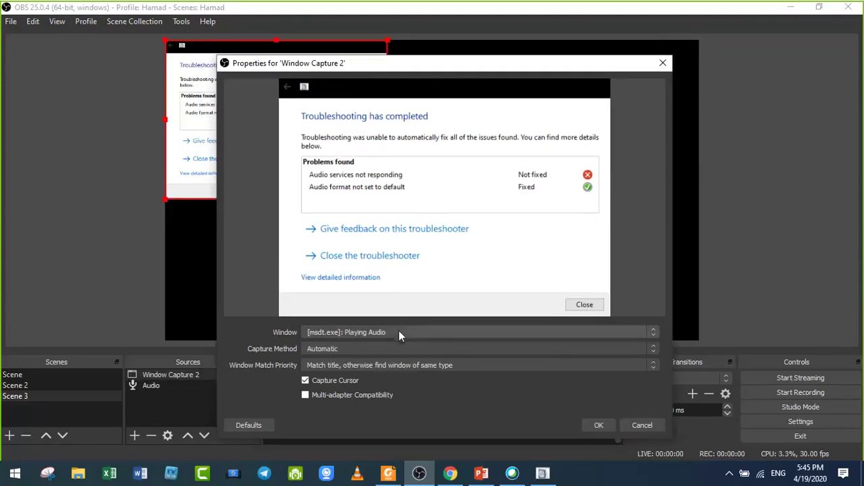
{"action": "left_click", "coordinate": [398, 331]}
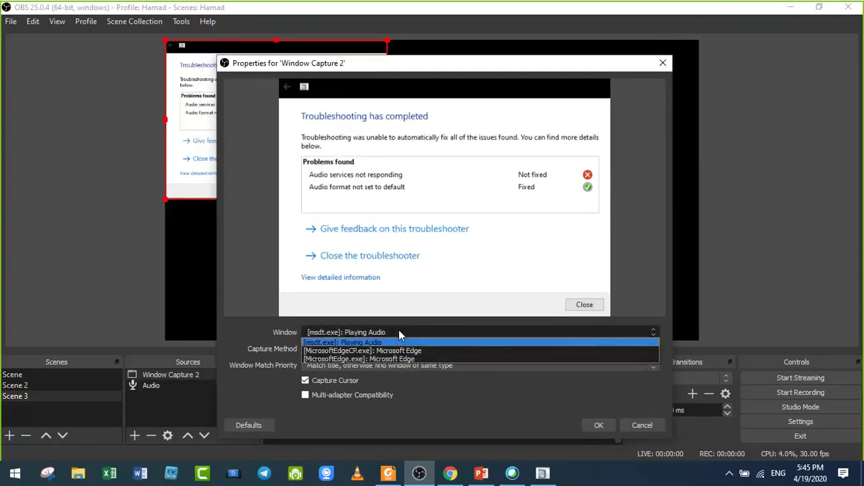
{"action": "left_click", "coordinate": [642, 425]}
{"action": "left_click", "coordinate": [642, 425]}
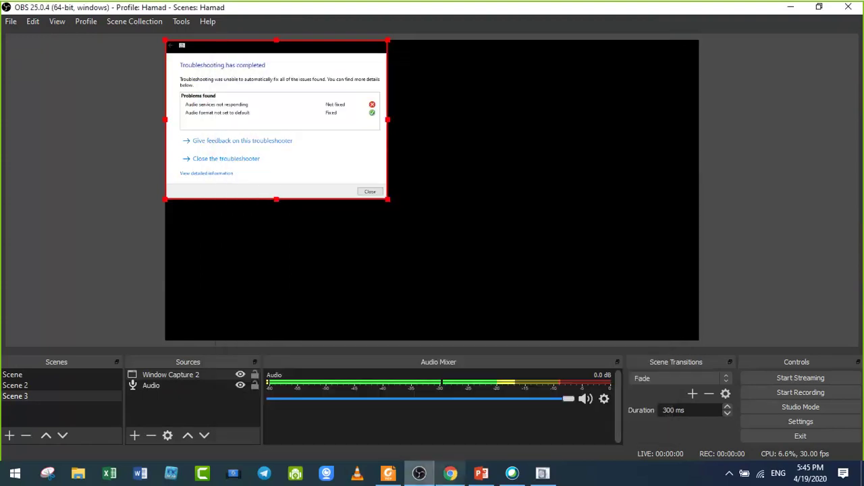
Bring up 1 Types of Energy.pdf in Foxit Reader, then return to OBS and remove "Window Capture 2" from Scene 3
{"action": "left_click", "coordinate": [388, 473]}
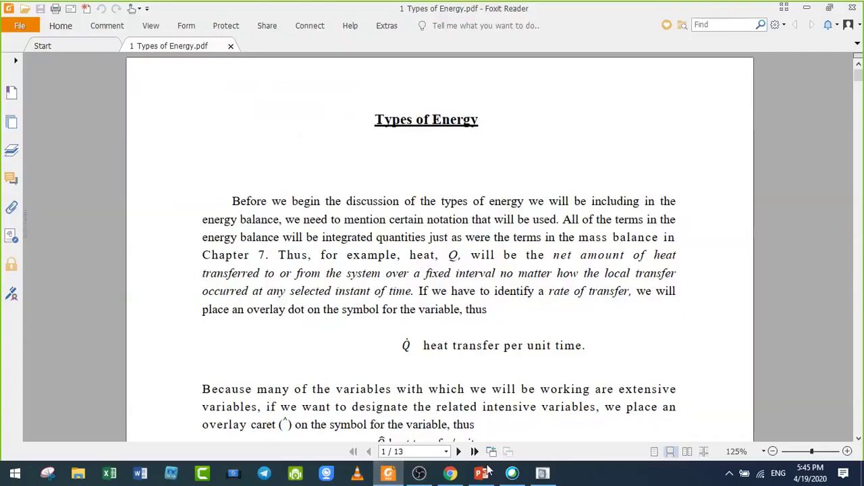
{"action": "left_click", "coordinate": [418, 473]}
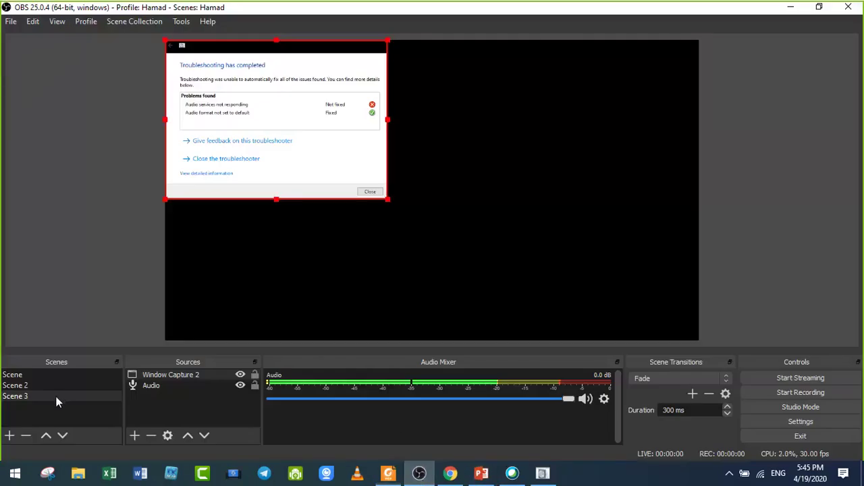
{"action": "right_click", "coordinate": [177, 375]}
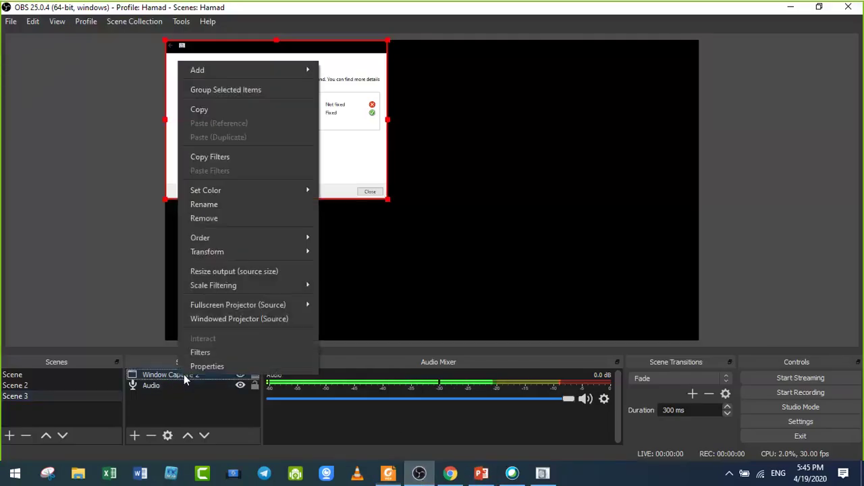
{"action": "left_click", "coordinate": [216, 219]}
{"action": "left_click", "coordinate": [483, 251]}
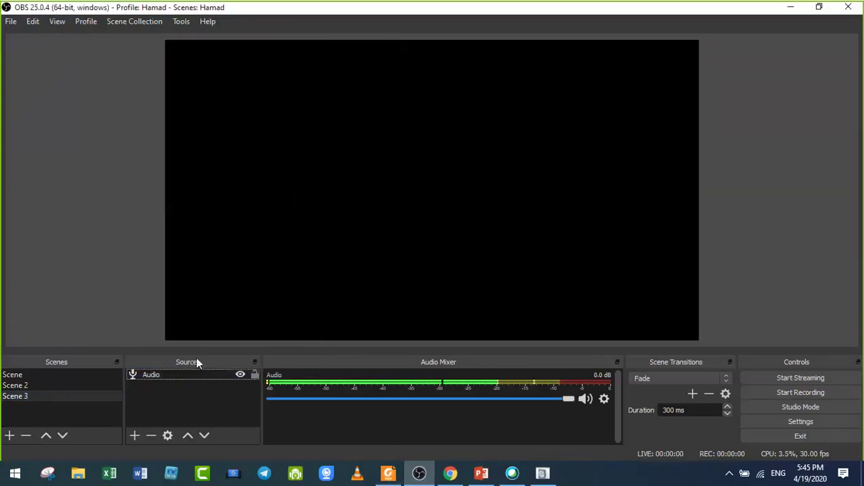
Add the existing "Window Capture" source to Scene 3
{"action": "left_click", "coordinate": [135, 436]}
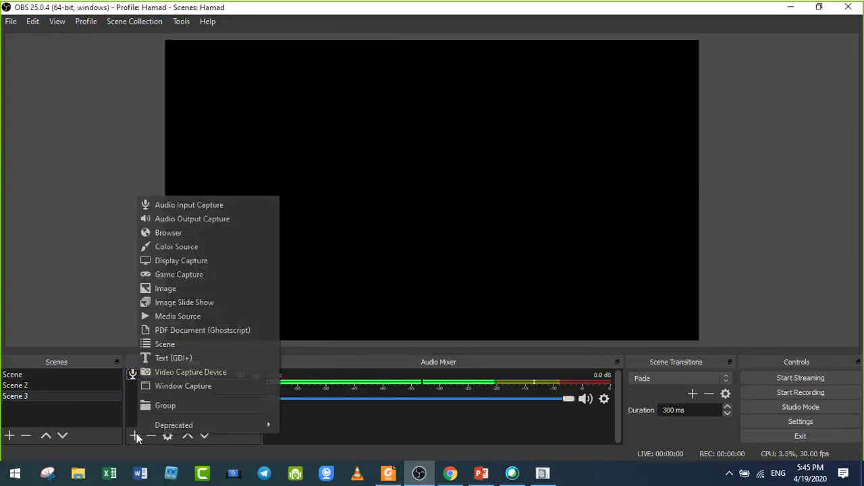
{"action": "left_click", "coordinate": [179, 388]}
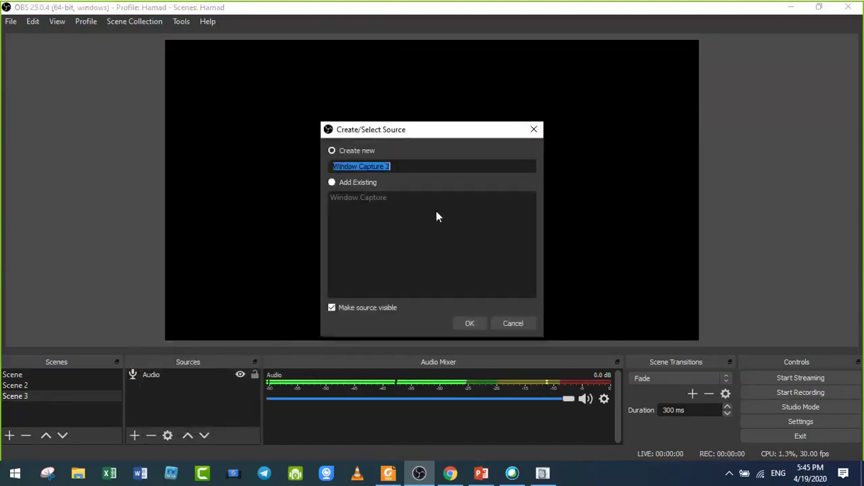
{"action": "left_click", "coordinate": [360, 183]}
{"action": "left_click", "coordinate": [470, 323]}
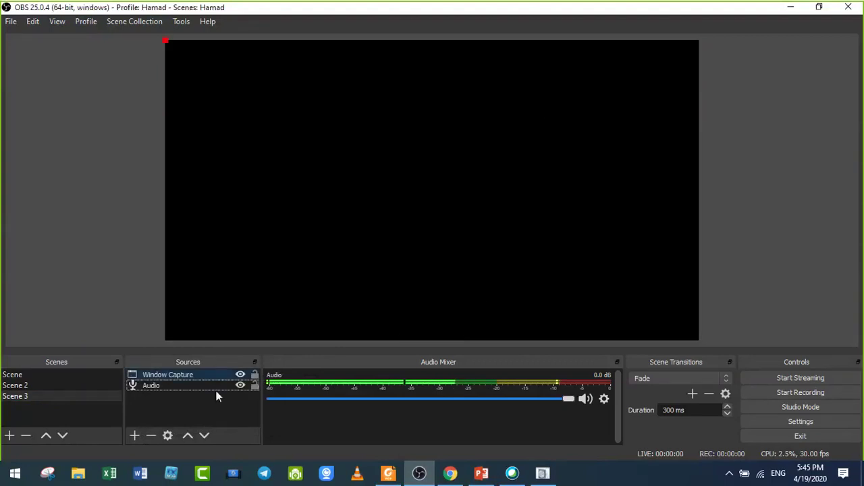
{"action": "right_click", "coordinate": [168, 375]}
{"action": "left_click", "coordinate": [170, 372]}
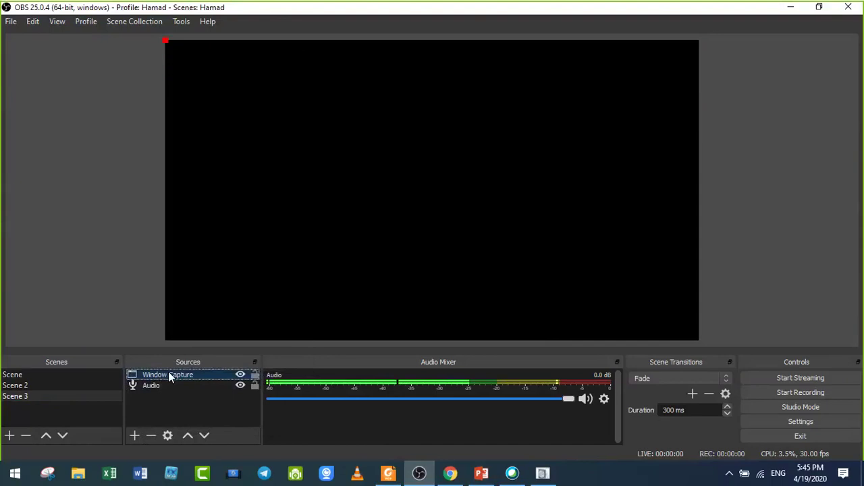
{"action": "left_click", "coordinate": [392, 316]}
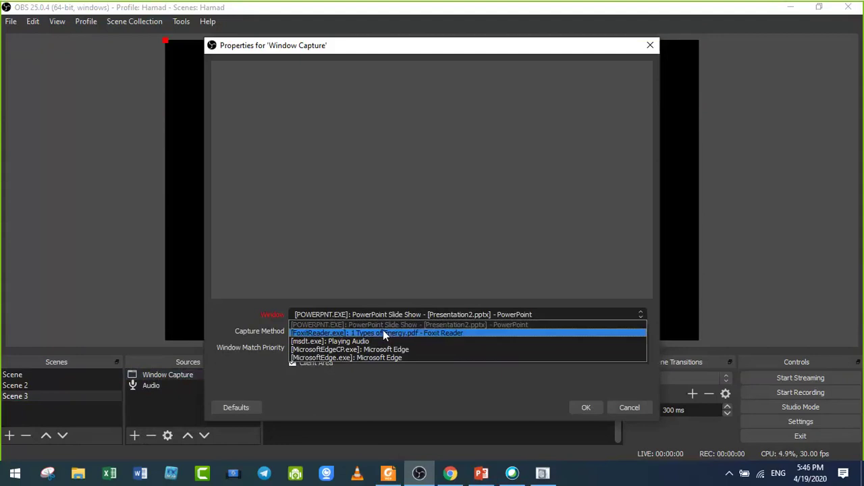
{"action": "left_click", "coordinate": [382, 333]}
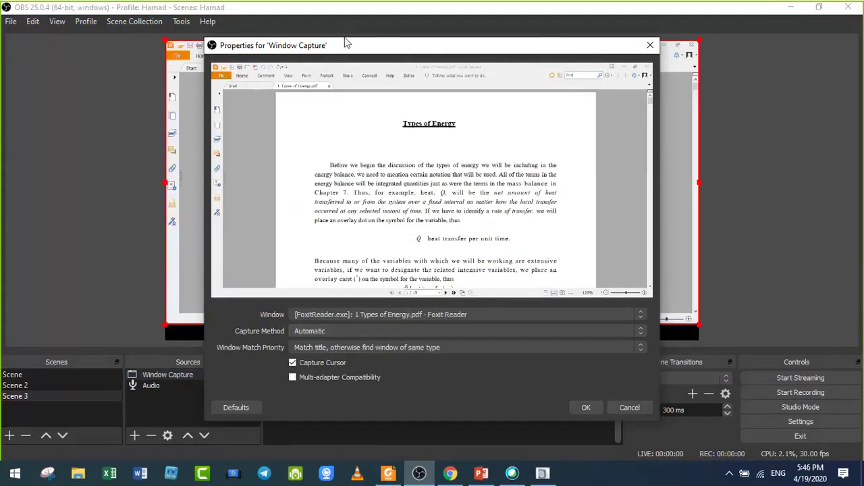
{"action": "left_click_drag", "start_coordinate": [346, 42], "coordinate": [362, 39]}
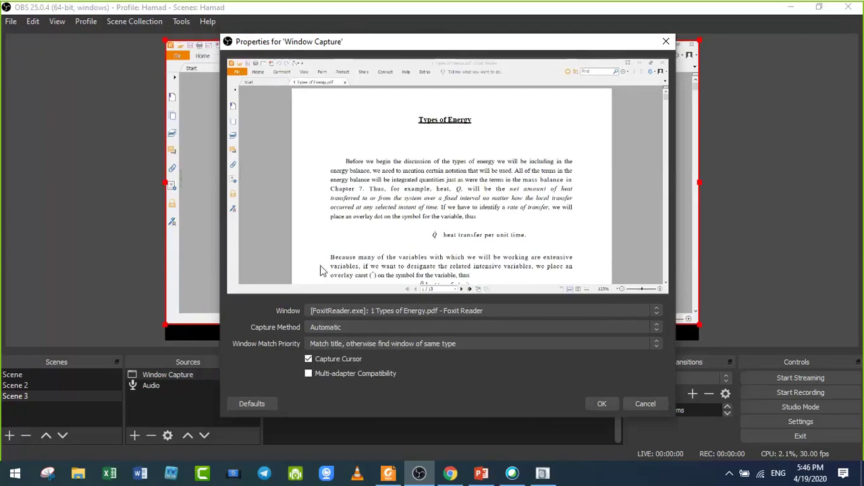
{"action": "left_click", "coordinate": [644, 404]}
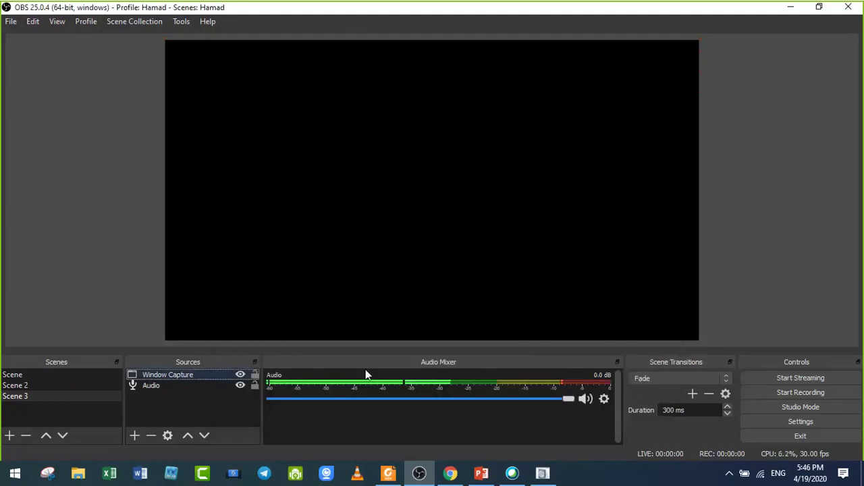
{"action": "double_click", "coordinate": [172, 374]}
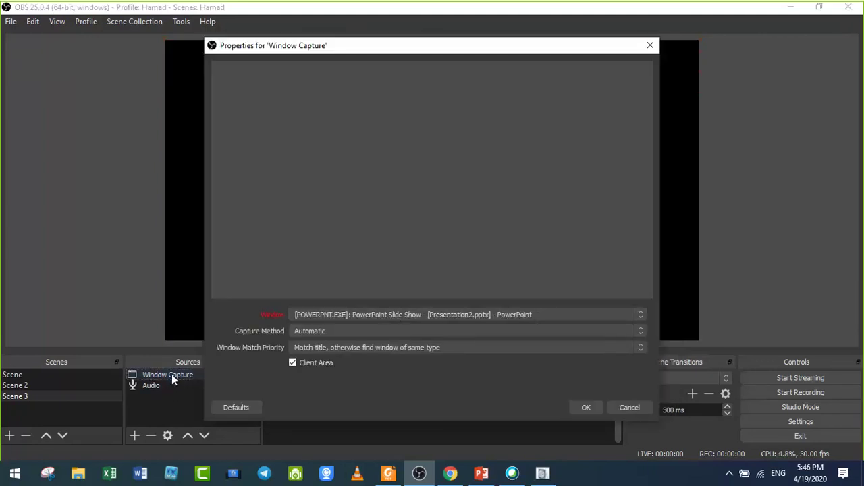
{"action": "left_click", "coordinate": [395, 314]}
{"action": "left_click", "coordinate": [395, 315]}
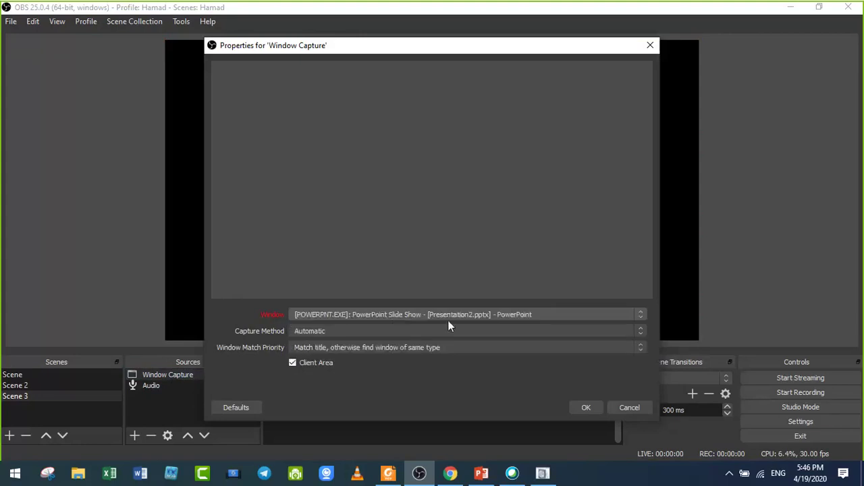
{"action": "left_click", "coordinate": [586, 407]}
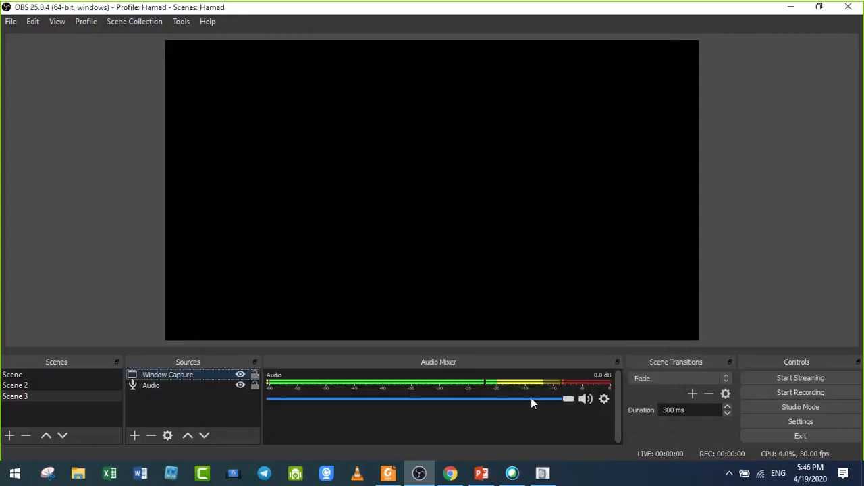
Remove the "Window Capture" source from Scene 3
{"action": "right_click", "coordinate": [181, 375]}
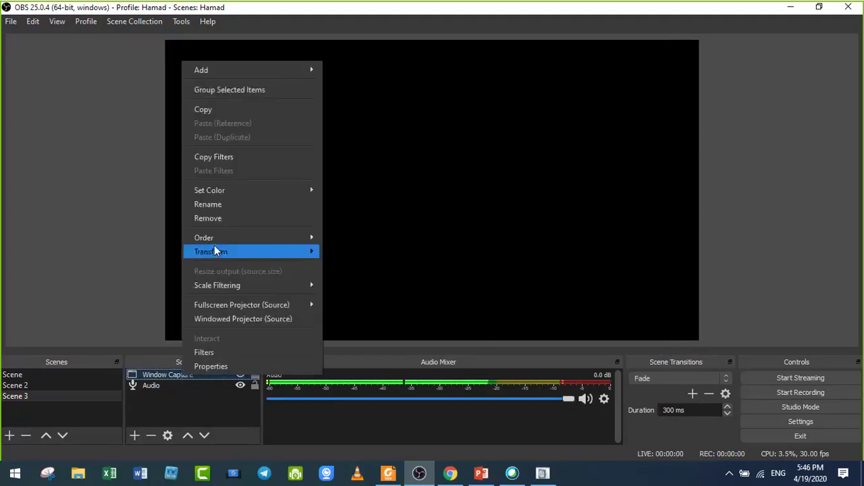
{"action": "left_click", "coordinate": [219, 217]}
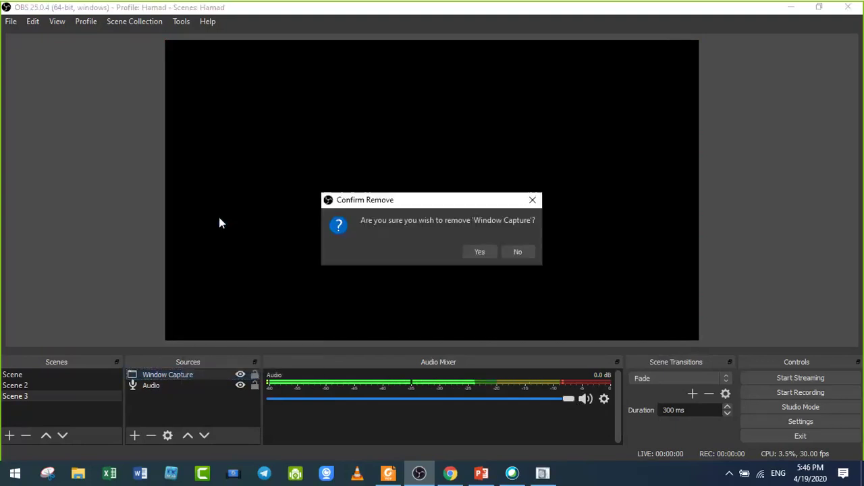
{"action": "left_click", "coordinate": [486, 254]}
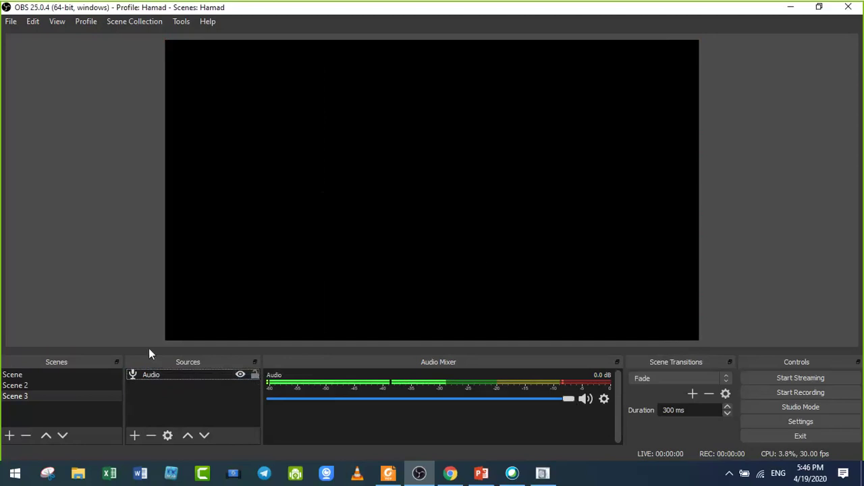
Add a window capture to Scene 3 again, reusing the existing "Window Capture" source and keeping it visible
{"action": "left_click", "coordinate": [134, 436]}
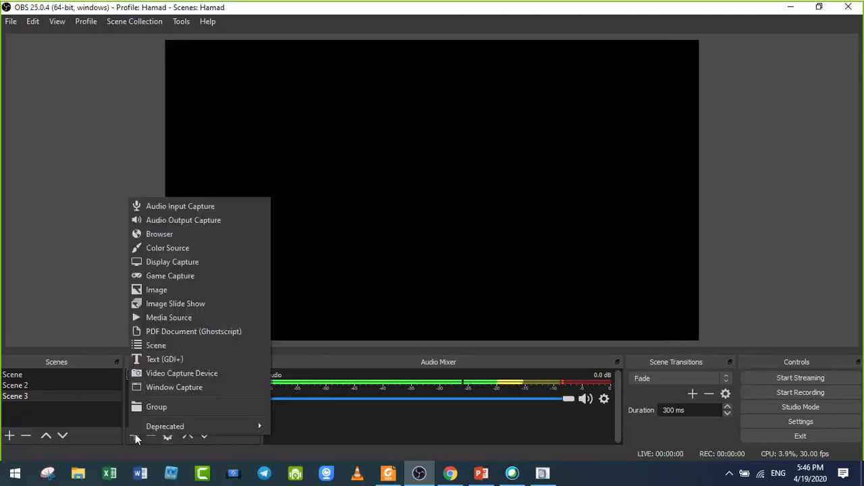
{"action": "left_click", "coordinate": [169, 387]}
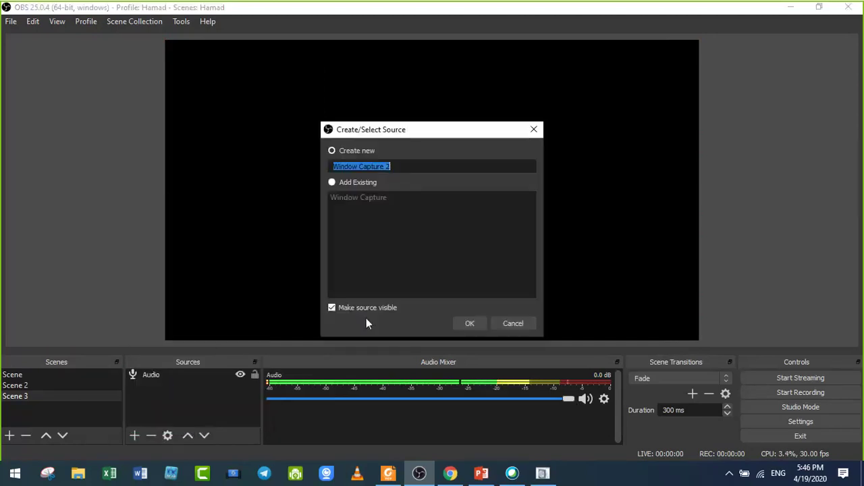
{"action": "left_click", "coordinate": [369, 185]}
{"action": "left_click", "coordinate": [369, 196]}
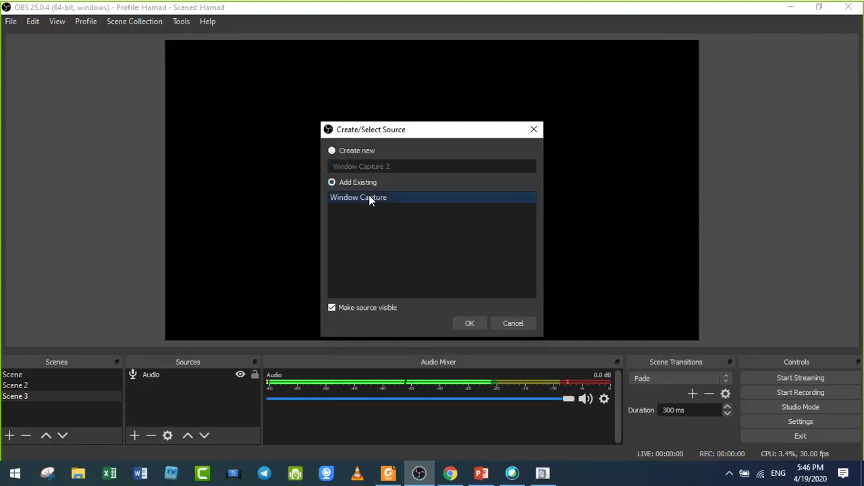
{"action": "left_click", "coordinate": [470, 324]}
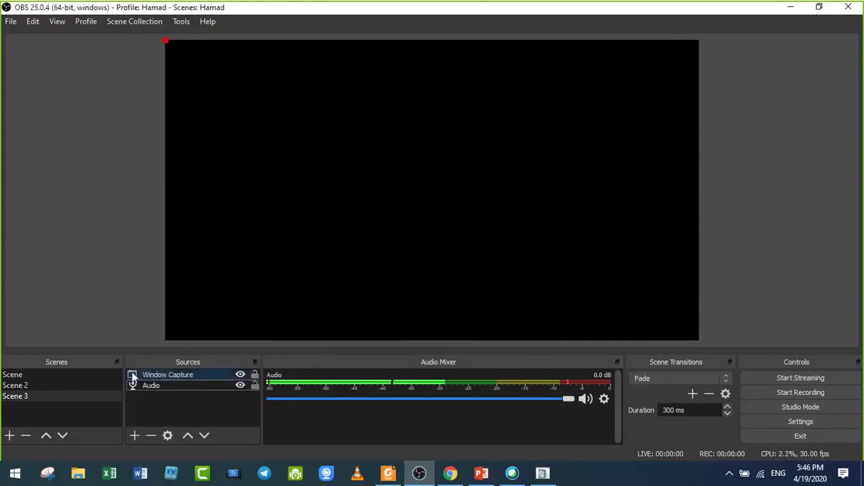
Set Scene 3's "Window Capture" source to capture the window "[FoxitReader.exe]: 1 Types of Energy.pdf - Foxit Reader"
{"action": "right_click", "coordinate": [159, 372]}
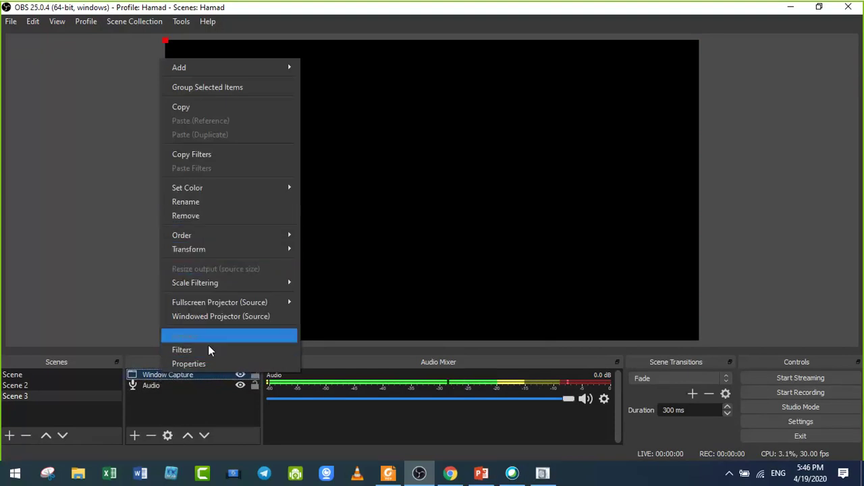
{"action": "left_click", "coordinate": [188, 364]}
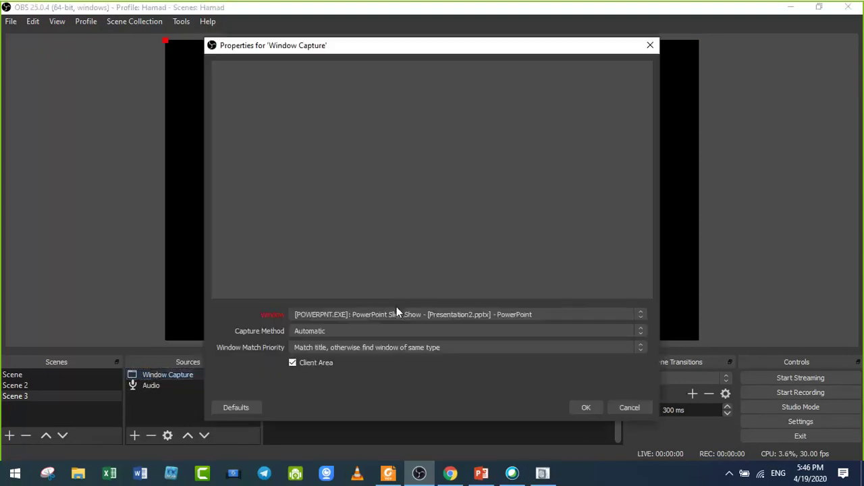
{"action": "left_click", "coordinate": [389, 315]}
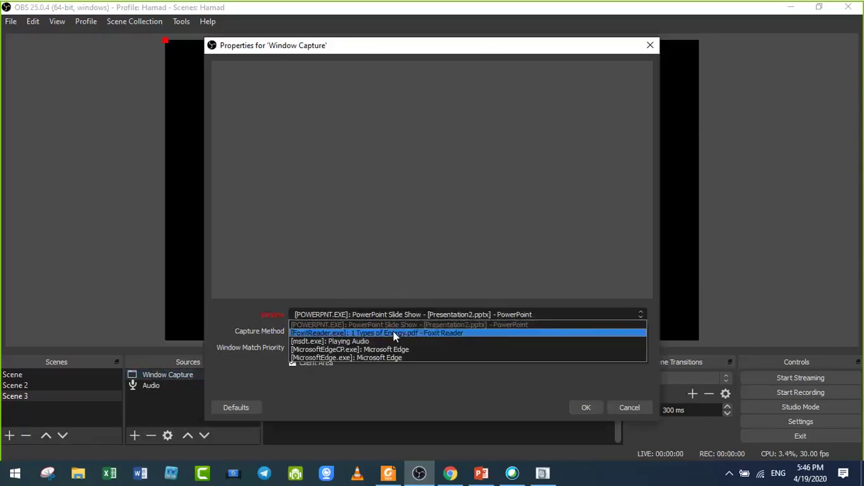
{"action": "left_click", "coordinate": [419, 333]}
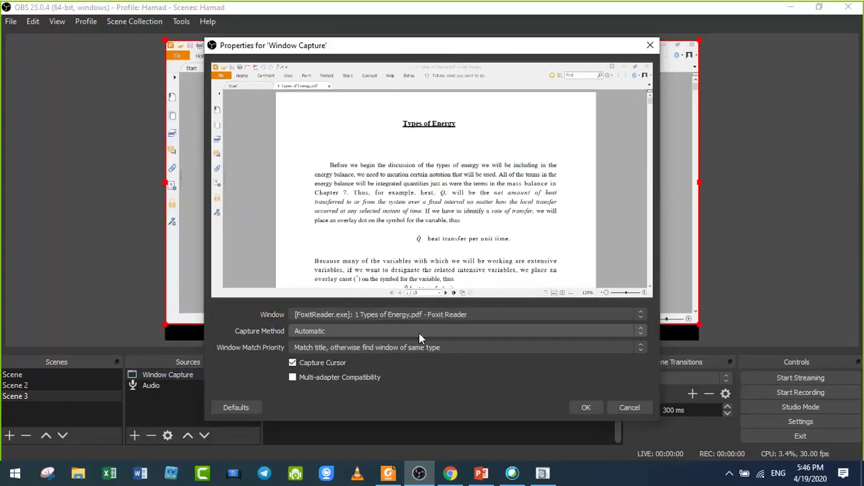
{"action": "left_click", "coordinate": [365, 315]}
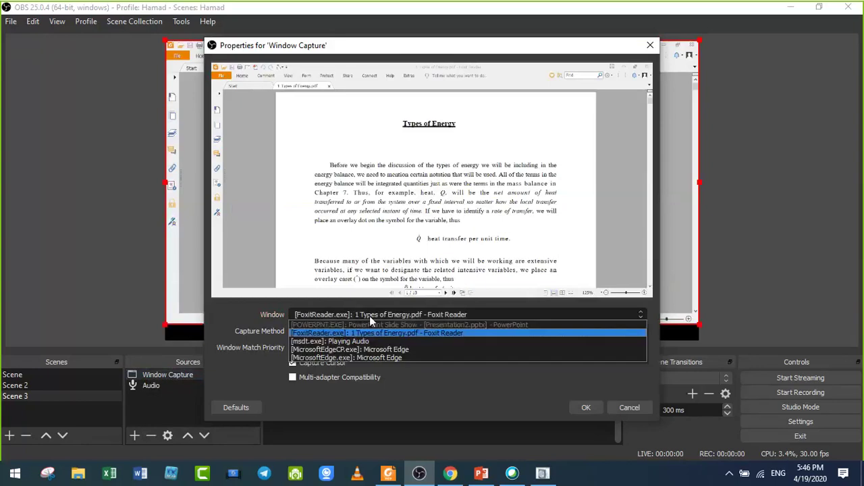
{"action": "left_click", "coordinate": [418, 332]}
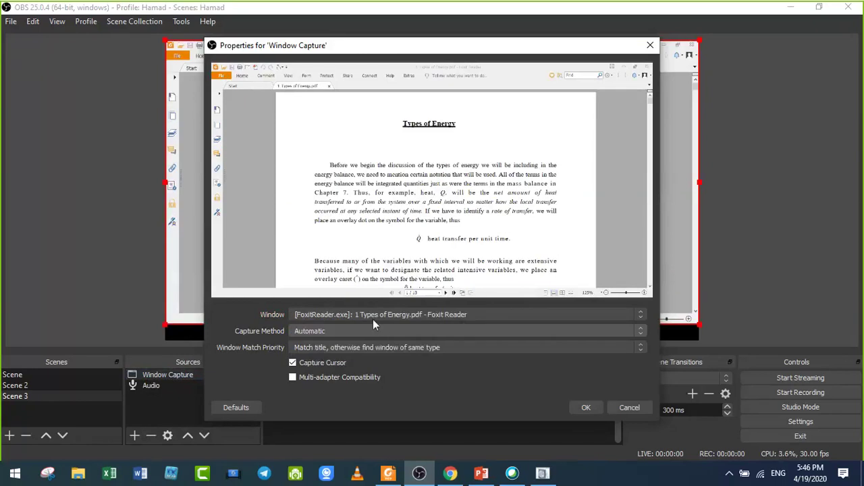
{"action": "left_click", "coordinate": [582, 408]}
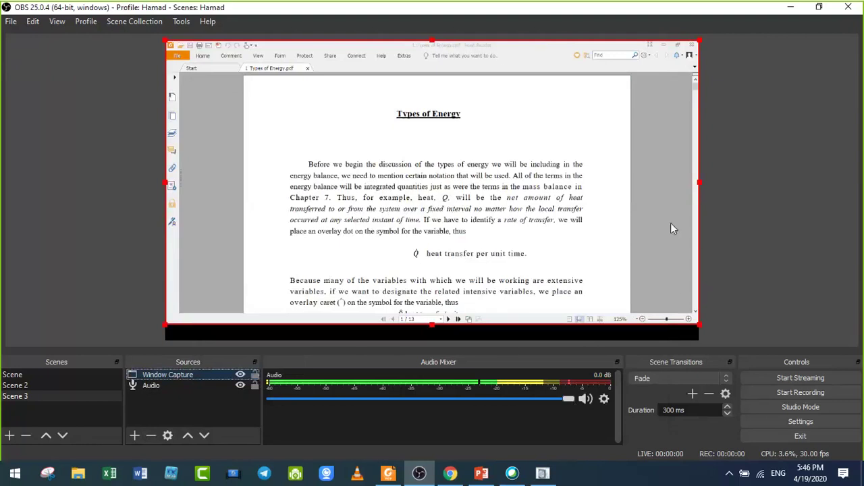
Edit the transform of Scene 3's "Window Capture" source, setting its height to 767 so it fills the canvas
{"action": "left_click", "coordinate": [699, 184]}
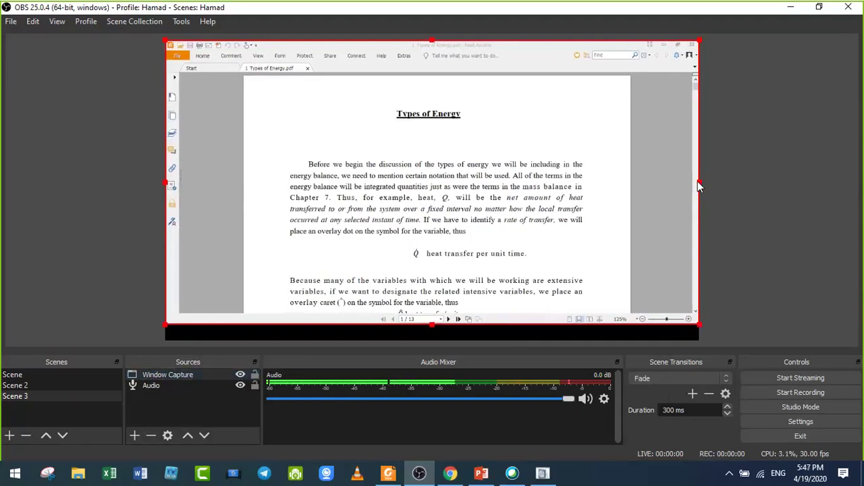
{"action": "right_click", "coordinate": [152, 379]}
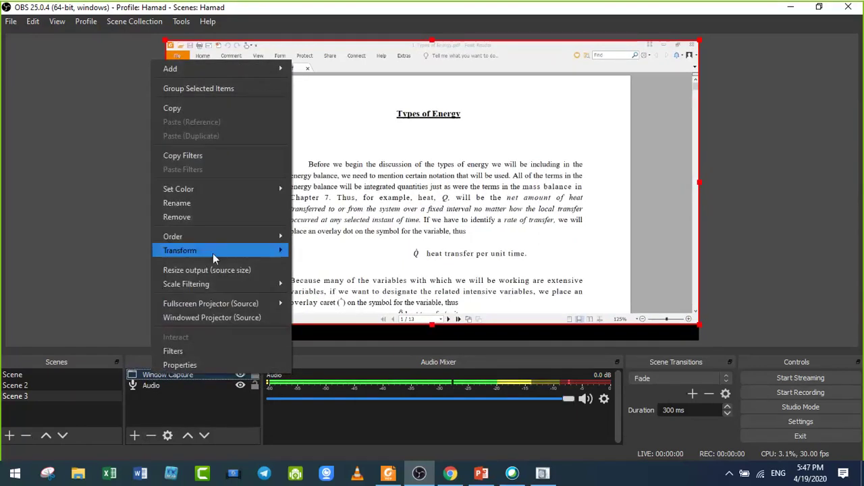
{"action": "mouse_move", "coordinate": [216, 252]}
{"action": "left_click", "coordinate": [321, 252]}
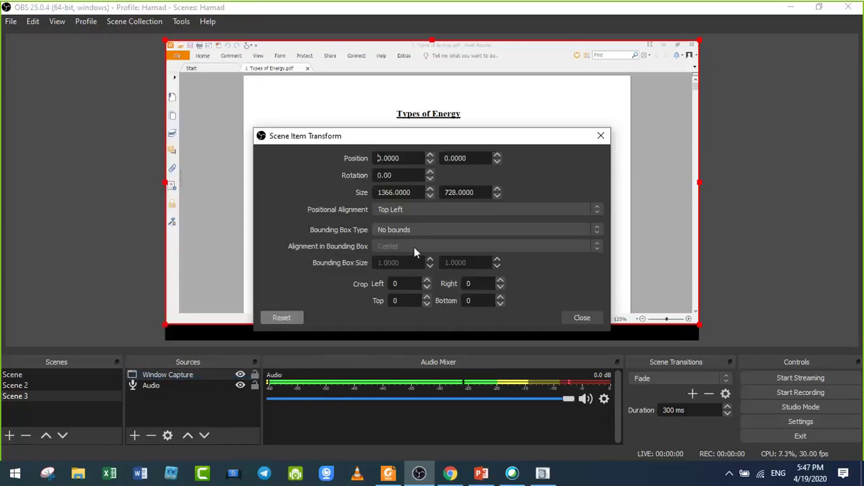
{"action": "left_click", "coordinate": [499, 193]}
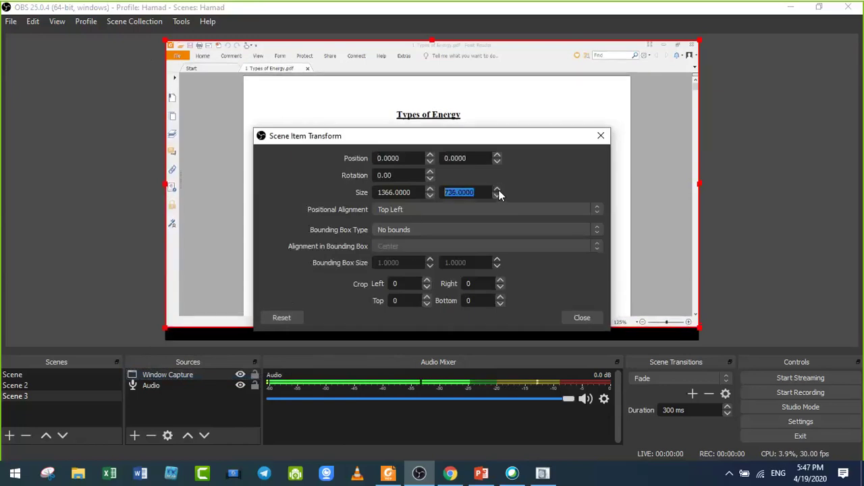
{"action": "left_click", "coordinate": [498, 193]}
{"action": "left_click", "coordinate": [498, 193]}
{"action": "left_click", "coordinate": [498, 193]}
{"action": "left_click", "coordinate": [498, 193]}
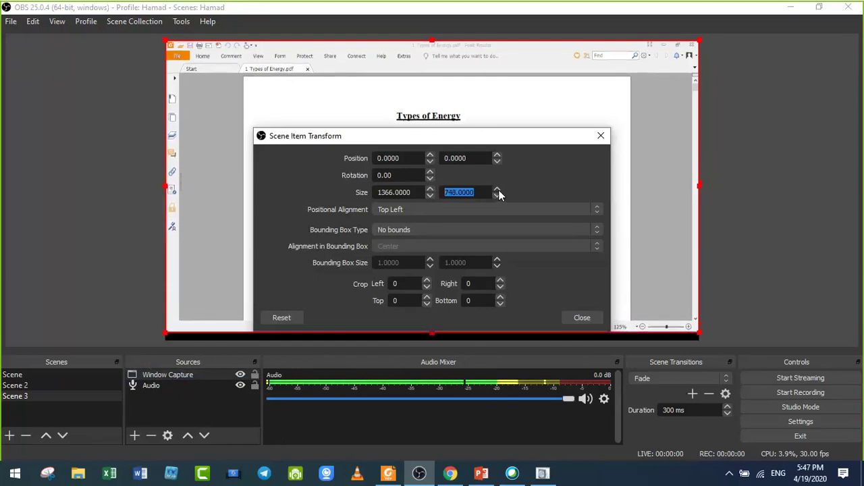
{"action": "left_click", "coordinate": [498, 191]}
{"action": "left_click", "coordinate": [499, 191]}
{"action": "left_click", "coordinate": [499, 191]}
{"action": "left_click", "coordinate": [498, 192]}
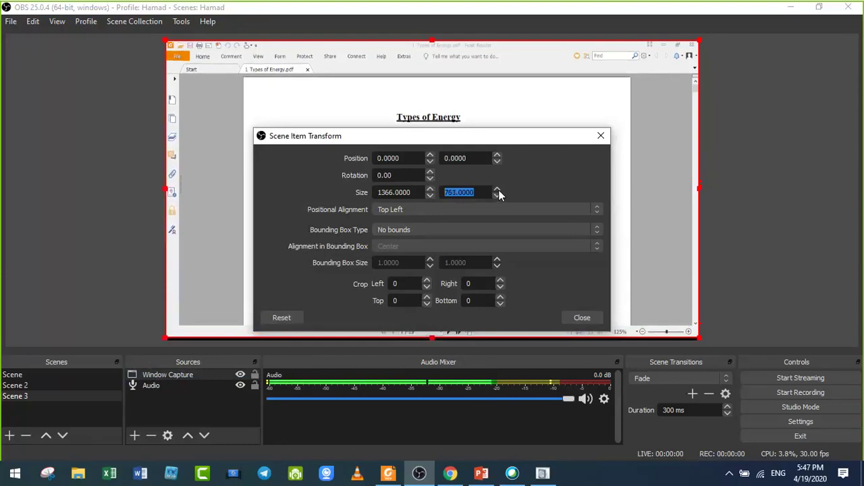
{"action": "left_click", "coordinate": [499, 191]}
{"action": "left_click", "coordinate": [498, 191]}
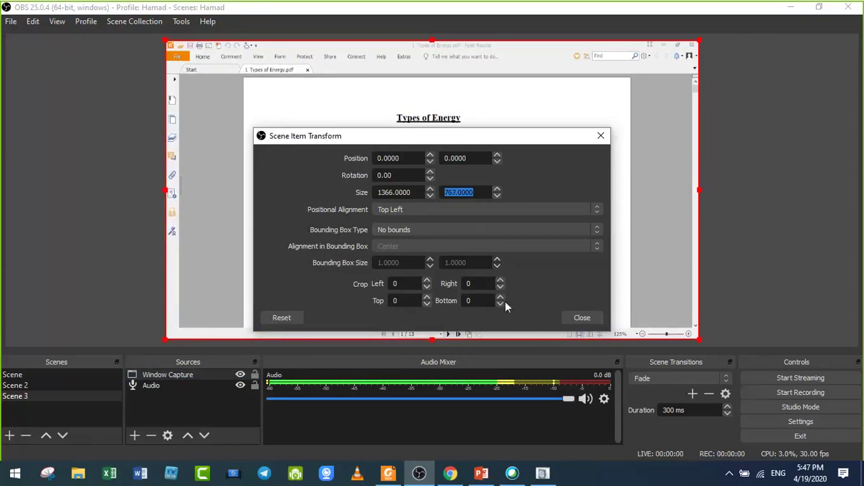
{"action": "left_click", "coordinate": [582, 318]}
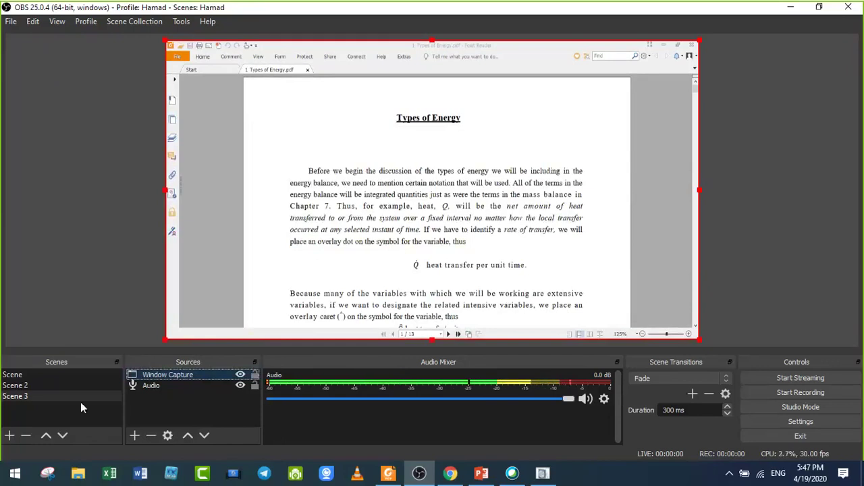
Preview Scene, Scene 2 and Scene 3 in turn, and return to Scene 2
{"action": "left_click", "coordinate": [18, 378]}
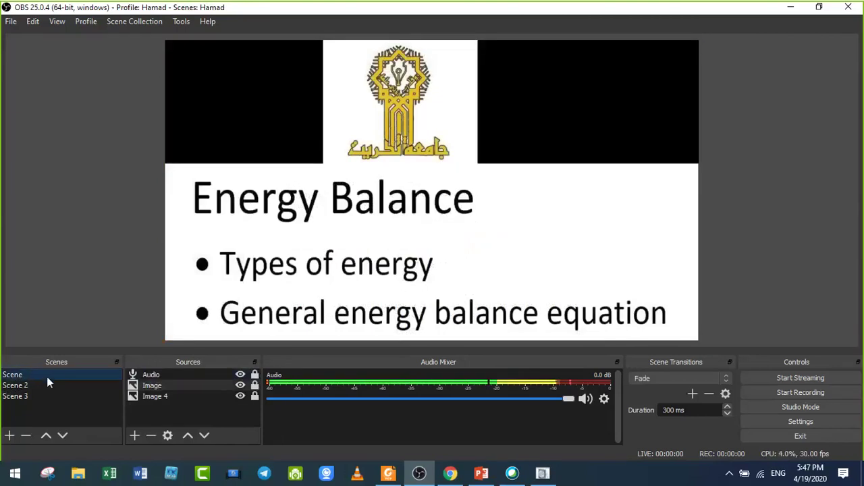
{"action": "left_click", "coordinate": [34, 385]}
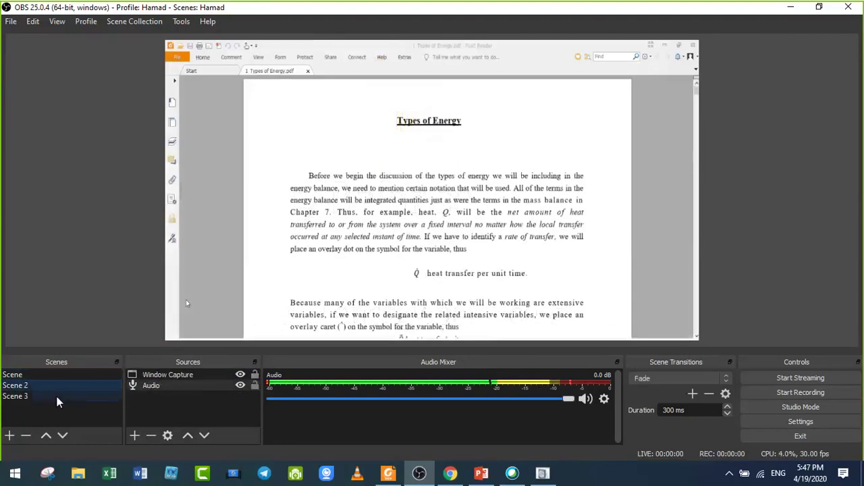
{"action": "left_click", "coordinate": [56, 396]}
{"action": "left_click", "coordinate": [45, 383]}
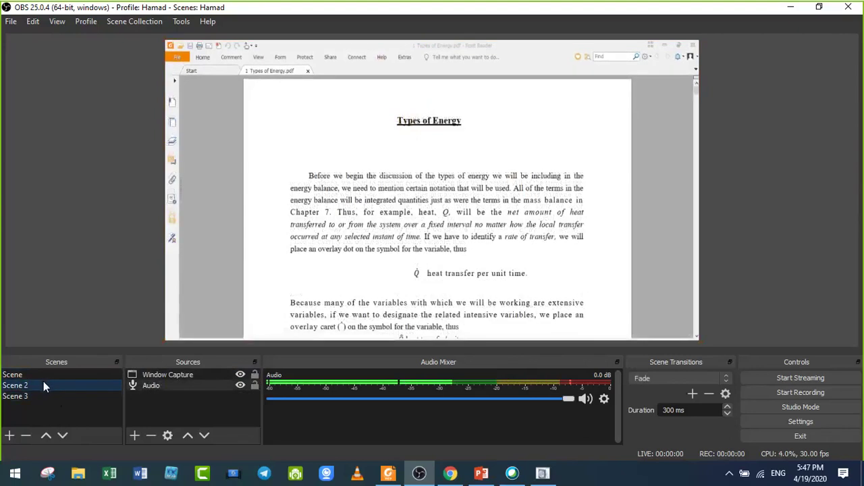
Check which windows can be captured by Scene 2's "Window Capture" source, and cancel its properties
{"action": "double_click", "coordinate": [404, 320]}
{"action": "left_click", "coordinate": [397, 315]}
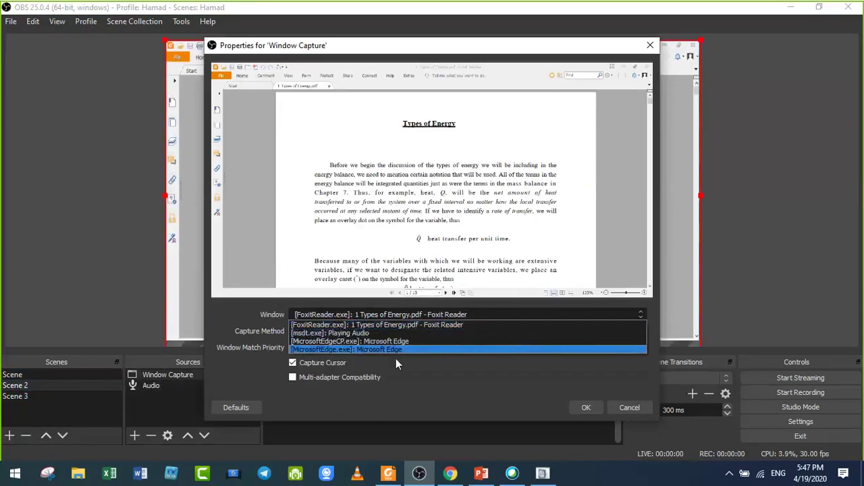
{"action": "left_click", "coordinate": [617, 407]}
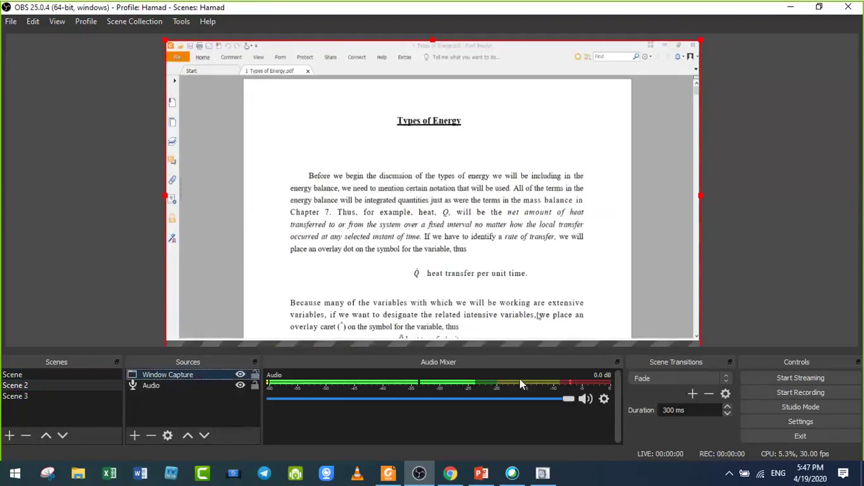
Remove the "Window Capture" source from Scene 2
{"action": "right_click", "coordinate": [188, 373]}
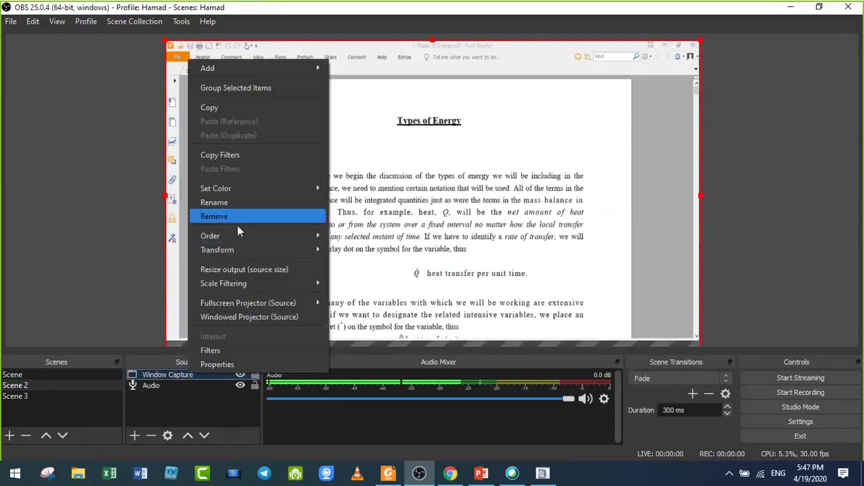
{"action": "left_click", "coordinate": [215, 216]}
{"action": "left_click", "coordinate": [480, 250]}
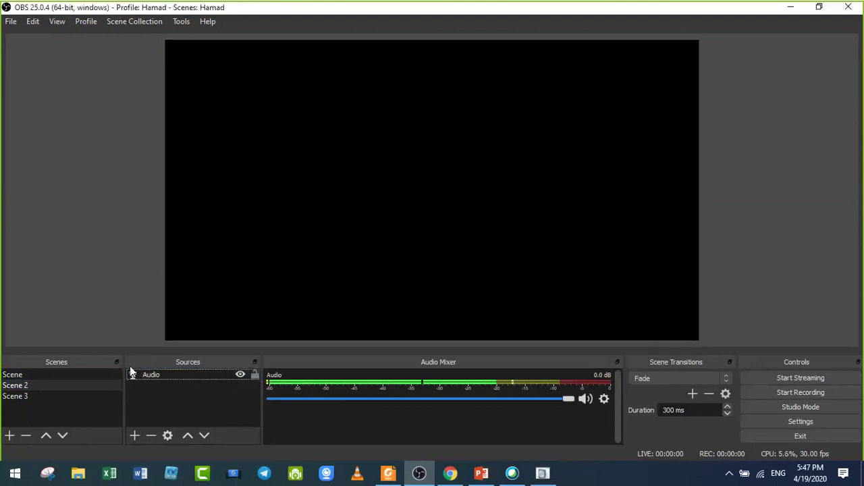
Add a new video capture device source to Scene 2, check its available devices and cancel its properties
{"action": "left_click", "coordinate": [135, 435]}
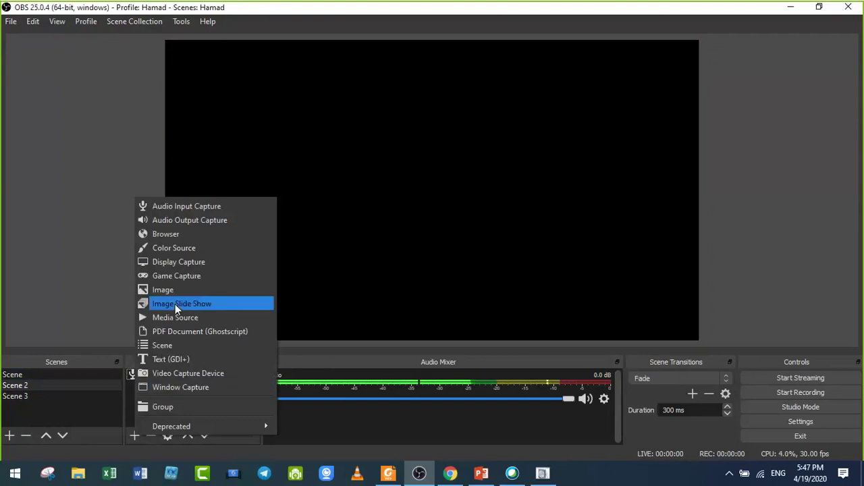
{"action": "left_click", "coordinate": [185, 372]}
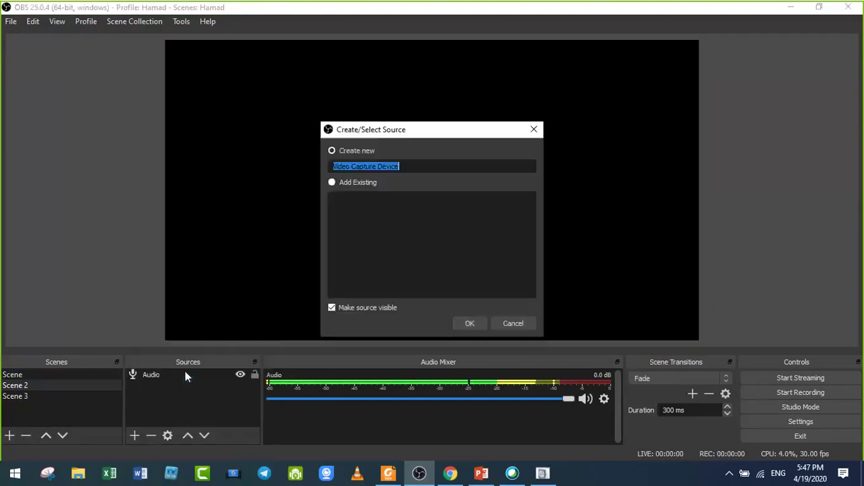
{"action": "left_click", "coordinate": [466, 323]}
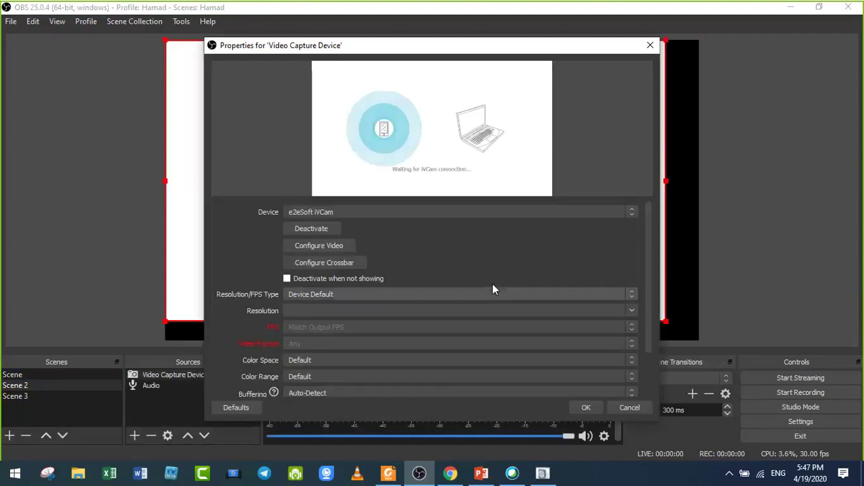
{"action": "left_click", "coordinate": [366, 213]}
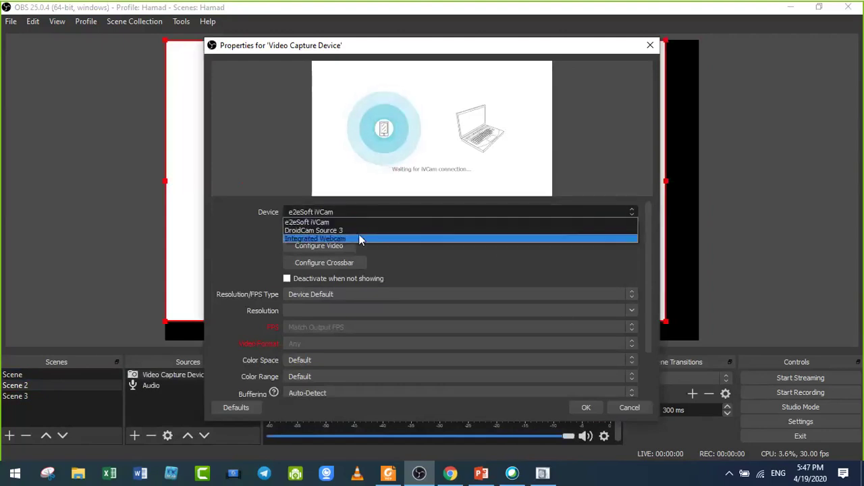
{"action": "left_click", "coordinate": [627, 409]}
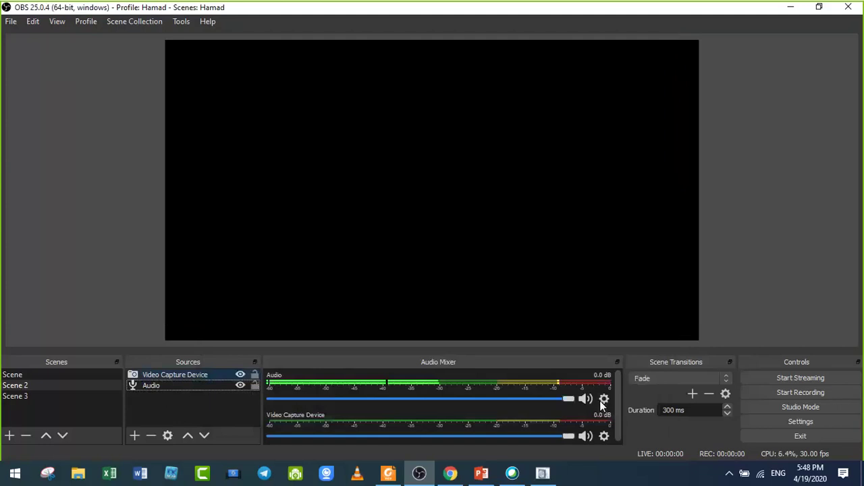
Remove the "Video Capture Device" source from Scene 2
{"action": "left_click", "coordinate": [169, 380]}
{"action": "right_click", "coordinate": [169, 379]}
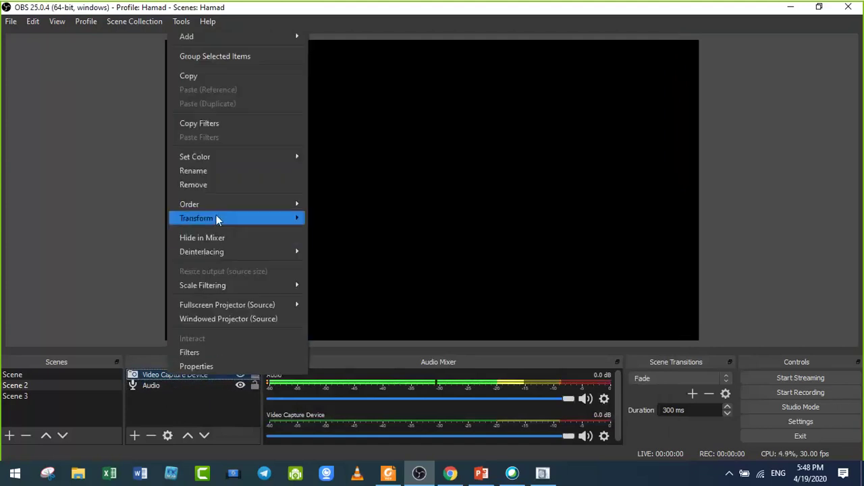
{"action": "left_click", "coordinate": [215, 187]}
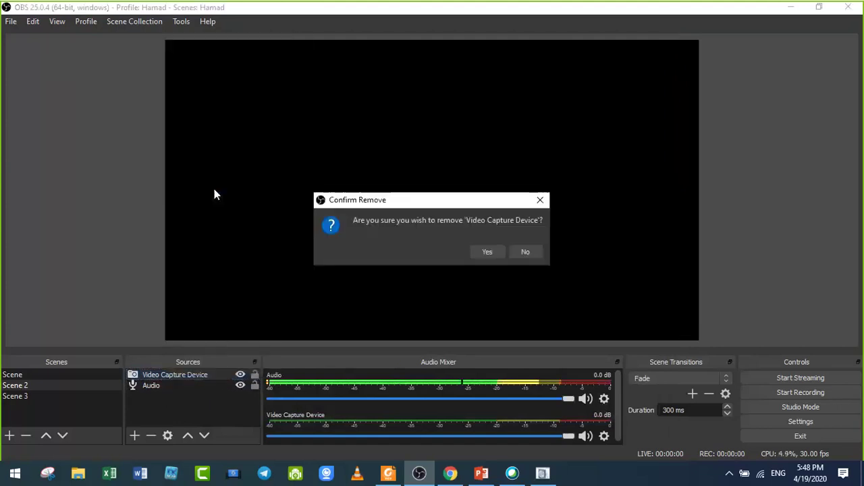
{"action": "left_click", "coordinate": [488, 253]}
Add a new window capture source to Scene 2
{"action": "left_click", "coordinate": [134, 435]}
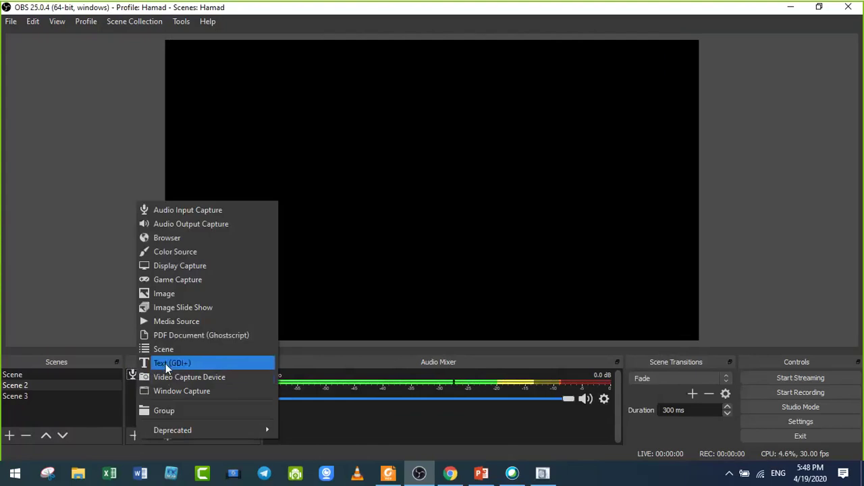
{"action": "left_click", "coordinate": [190, 390]}
{"action": "left_click", "coordinate": [468, 323]}
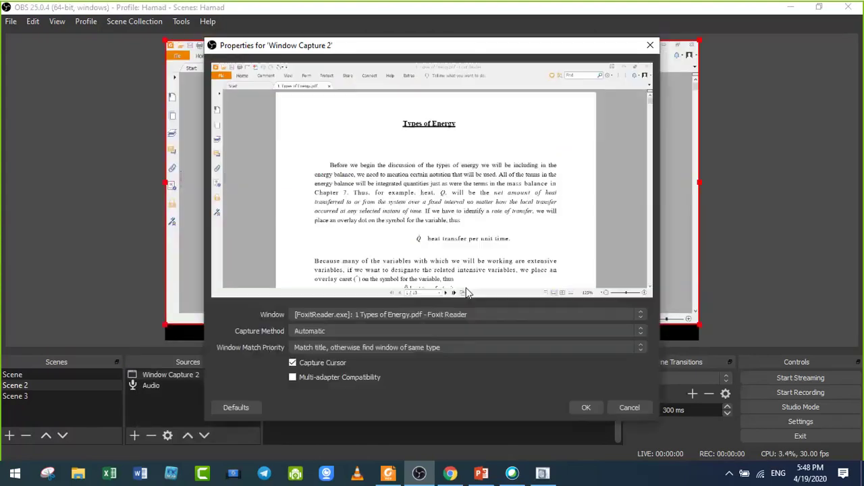
Try "[msdt.exe]: Playing Audio" and "[FoxitReader.exe]: 1 Types of Energy.pdf - Foxit Reader" as the new source's captured window, and cancel its properties
{"action": "left_click", "coordinate": [389, 312]}
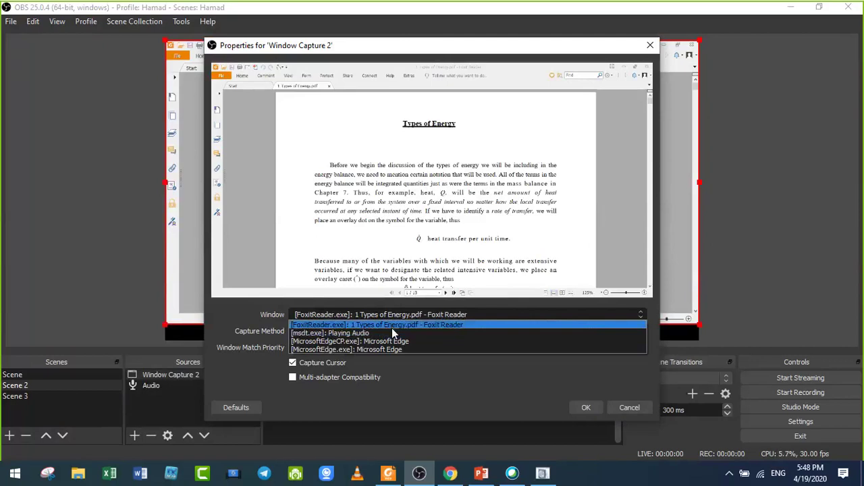
{"action": "left_click", "coordinate": [393, 334]}
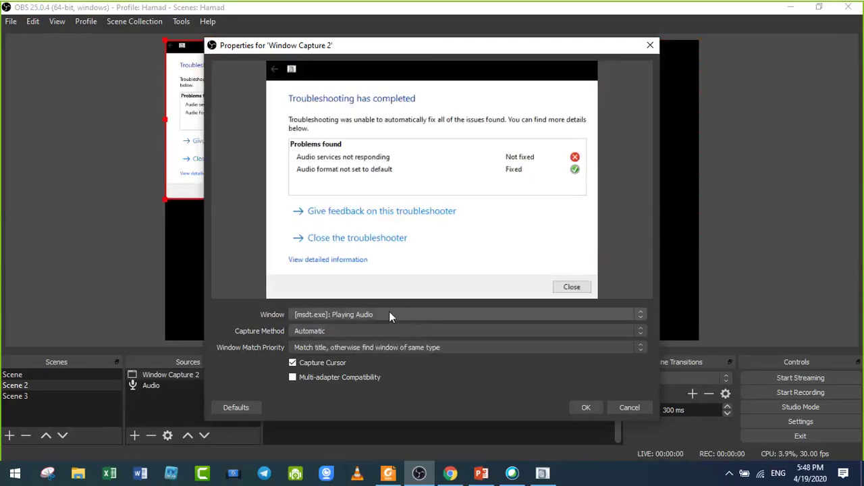
{"action": "left_click", "coordinate": [389, 314]}
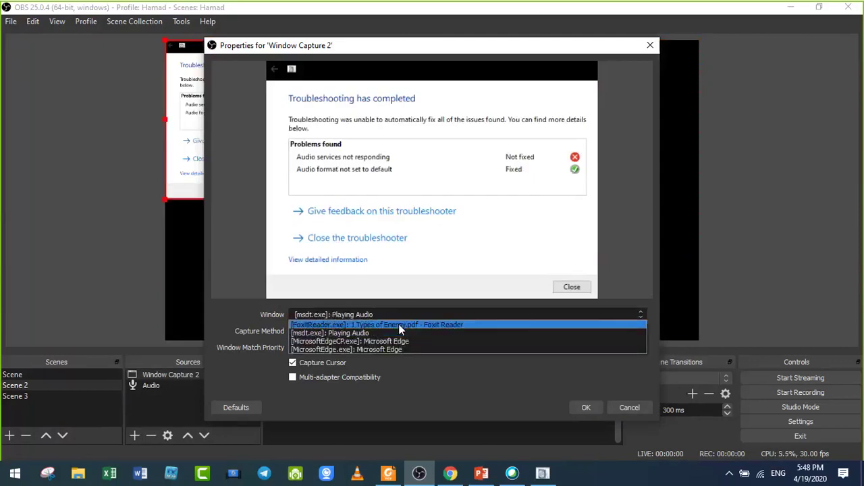
{"action": "left_click", "coordinate": [398, 324]}
{"action": "left_click", "coordinate": [400, 314]}
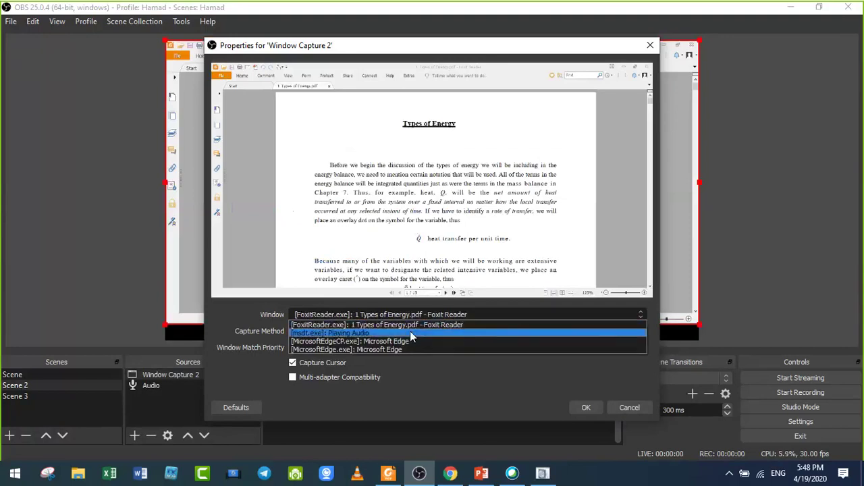
{"action": "left_click", "coordinate": [620, 407]}
{"action": "left_click", "coordinate": [626, 402]}
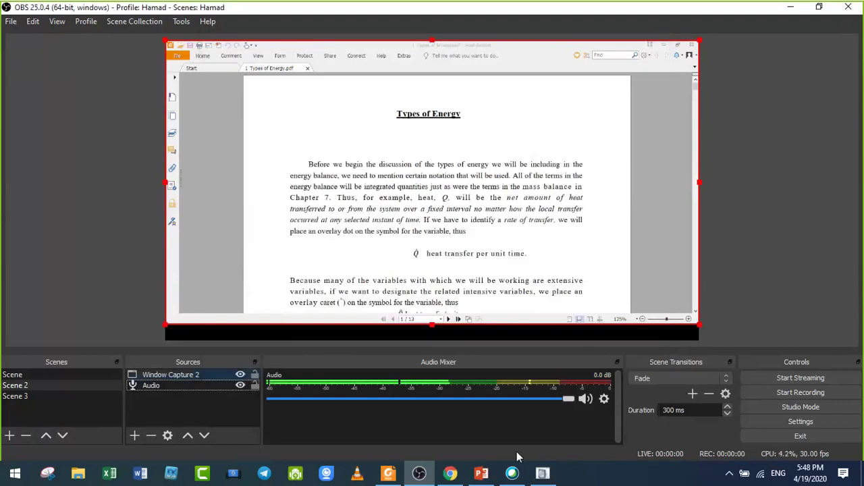
Switch to the PowerPoint window to check it, and return to OBS Studio
{"action": "left_click", "coordinate": [481, 474]}
{"action": "left_click", "coordinate": [481, 474]}
{"action": "left_click", "coordinate": [419, 475]}
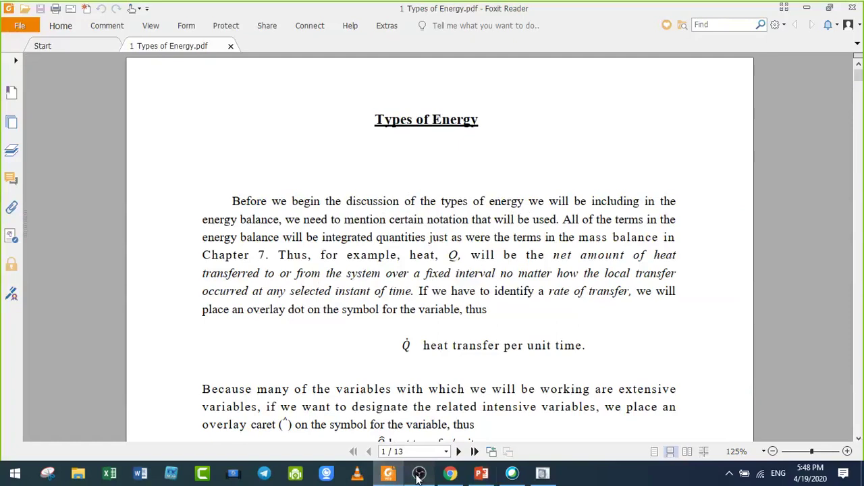
{"action": "left_click", "coordinate": [420, 475]}
Remove the "Window Capture 2" source from Scene 2
{"action": "right_click", "coordinate": [186, 377]}
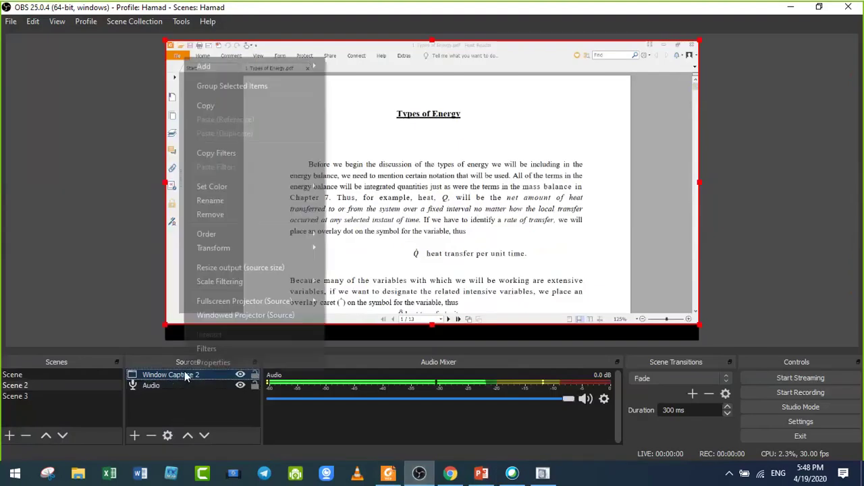
{"action": "left_click", "coordinate": [251, 215]}
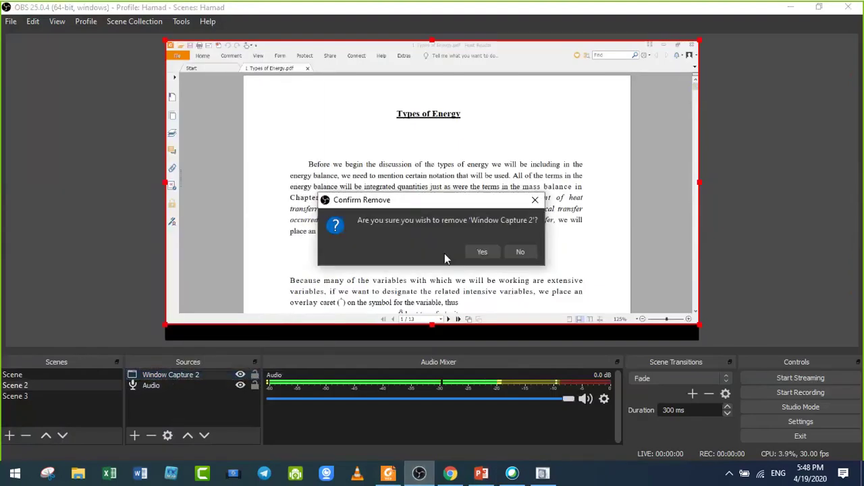
{"action": "left_click", "coordinate": [476, 254]}
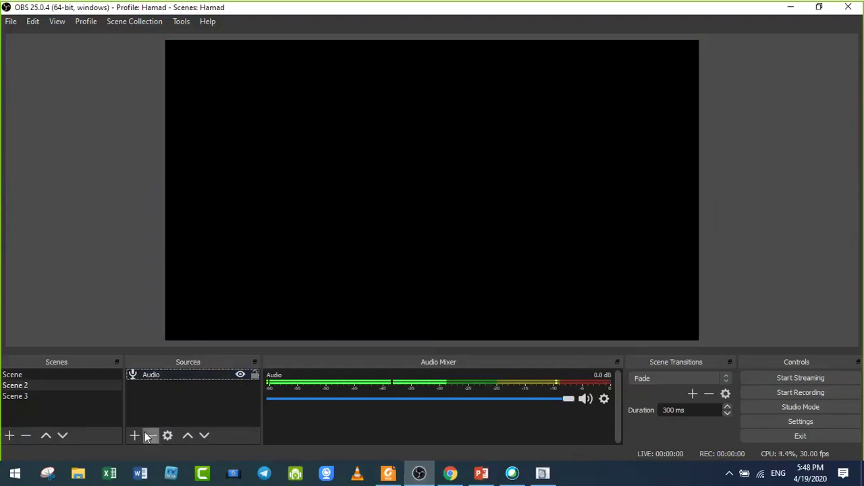
Preview Scene 3 and return to Scene 2
{"action": "left_click", "coordinate": [25, 389]}
{"action": "left_click", "coordinate": [20, 395]}
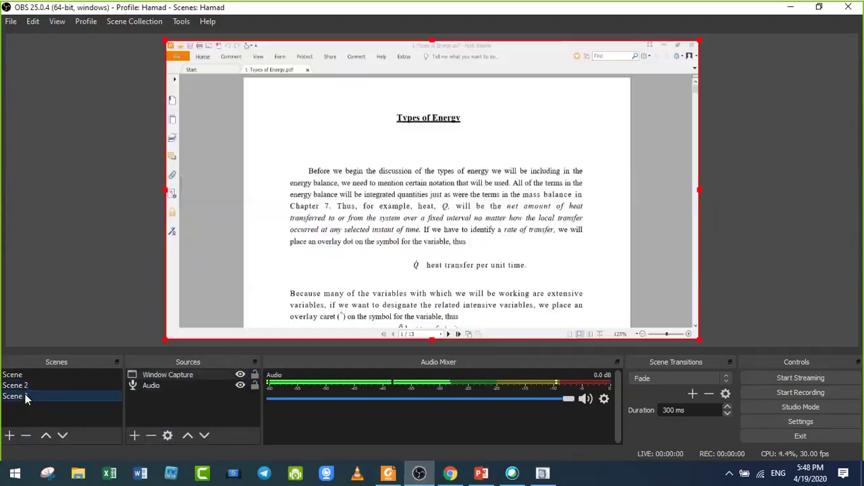
{"action": "key", "text": "Up"}
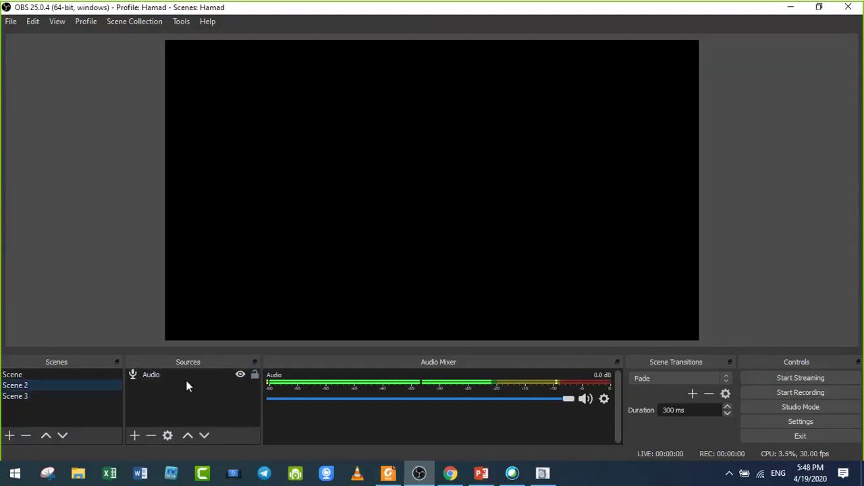
Add a new "Window Capture 2" source to Scene 2, check the windows available for capture, and cancel its properties
{"action": "left_click", "coordinate": [132, 435]}
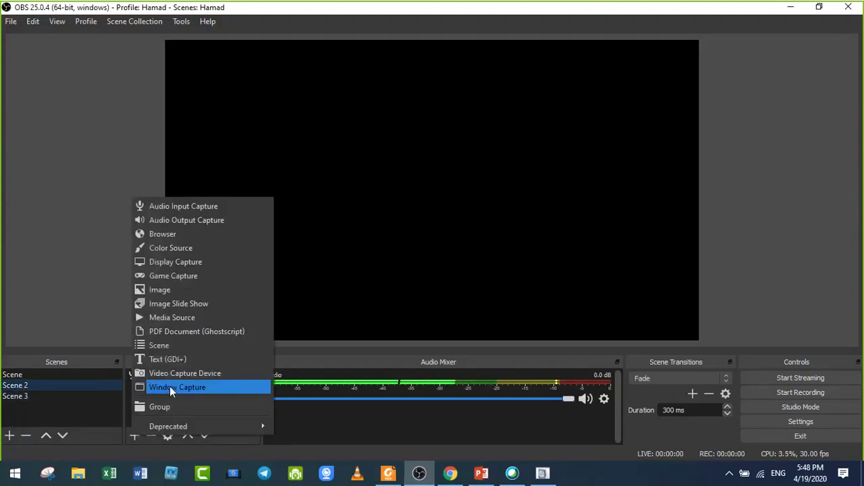
{"action": "left_click", "coordinate": [169, 386]}
{"action": "left_click", "coordinate": [369, 153]}
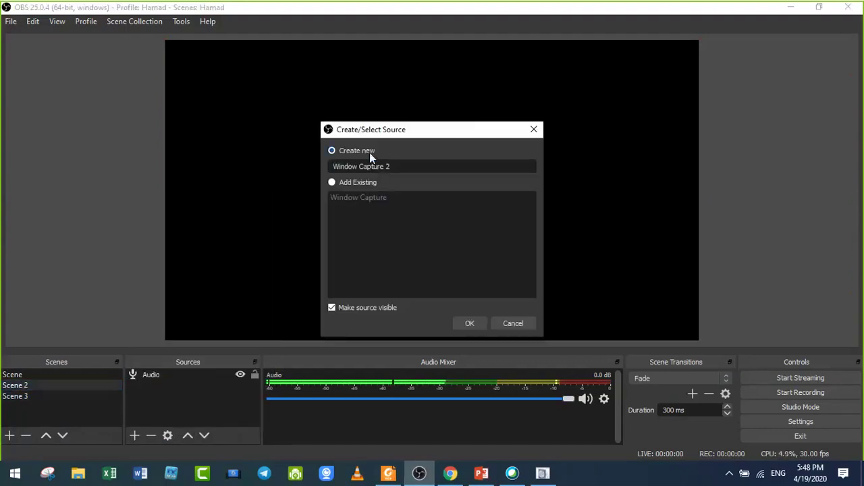
{"action": "left_click", "coordinate": [464, 323]}
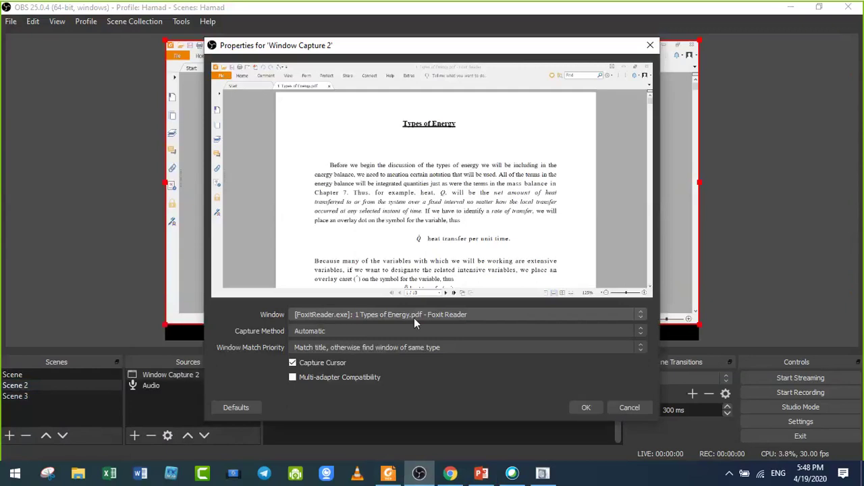
{"action": "left_click", "coordinate": [412, 318]}
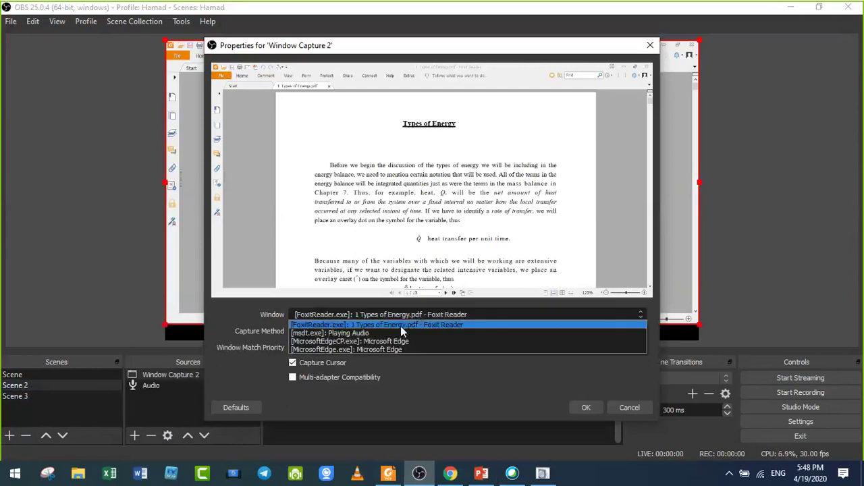
{"action": "left_click", "coordinate": [635, 406]}
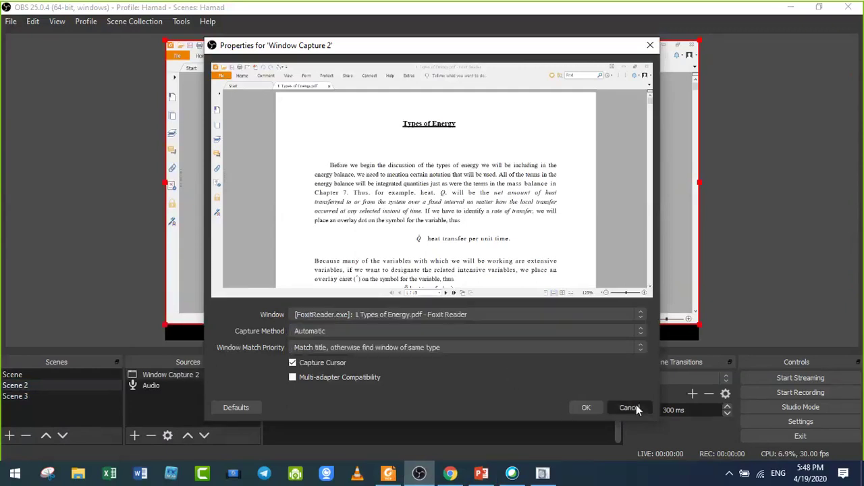
{"action": "left_click", "coordinate": [635, 405]}
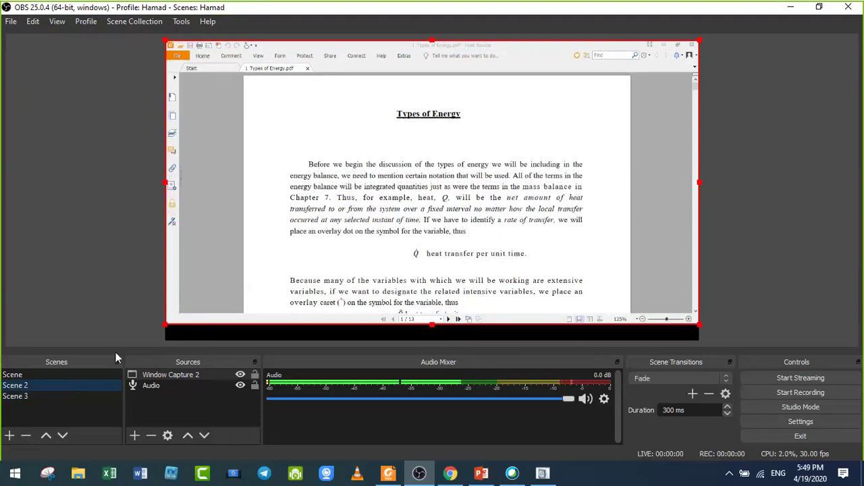
Remove Scene 2 from the scene list and confirm its removal
{"action": "left_click", "coordinate": [40, 396]}
{"action": "left_click", "coordinate": [39, 386]}
{"action": "left_click", "coordinate": [26, 439]}
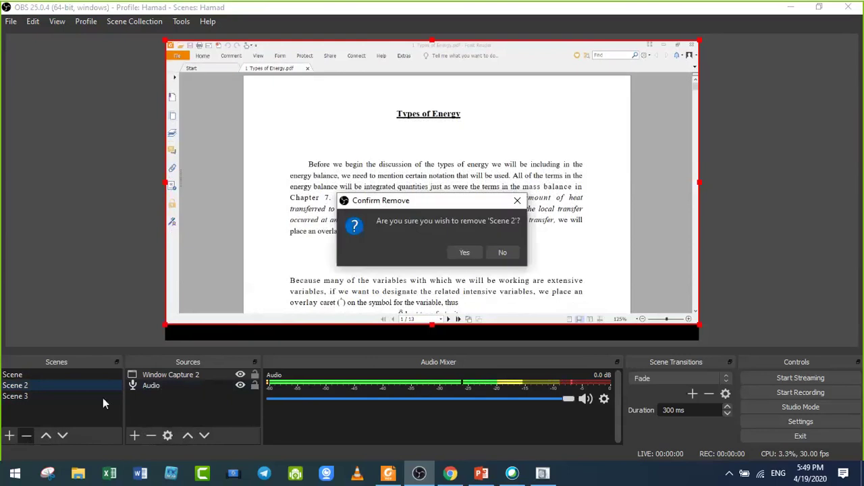
{"action": "left_click", "coordinate": [463, 254]}
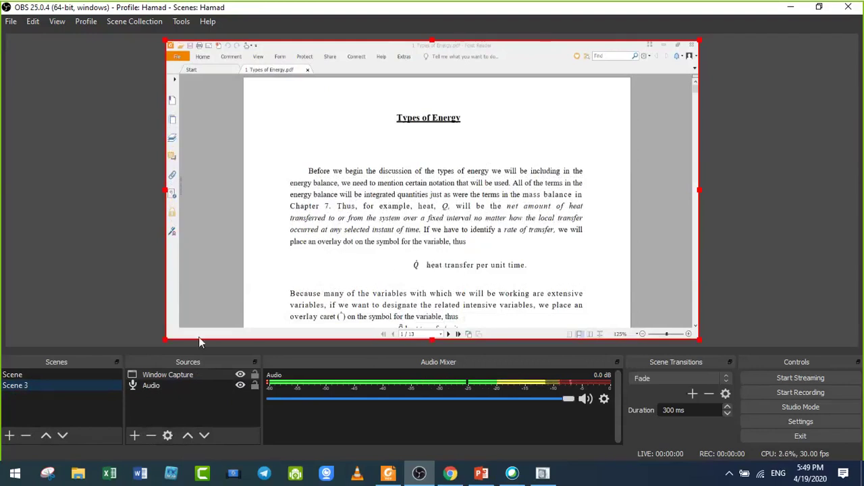
Preview the first scene and Scene 3, and add a new scene named "Scene 2"
{"action": "left_click", "coordinate": [33, 375]}
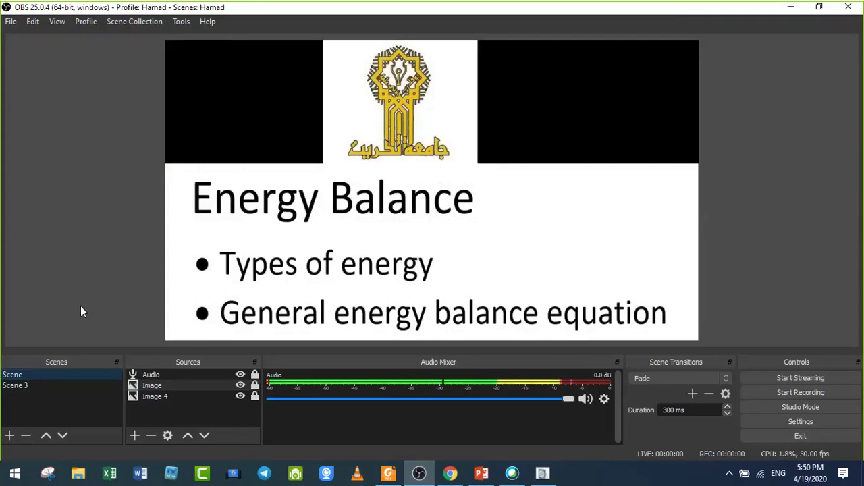
{"action": "left_click", "coordinate": [39, 382]}
{"action": "left_click", "coordinate": [10, 436]}
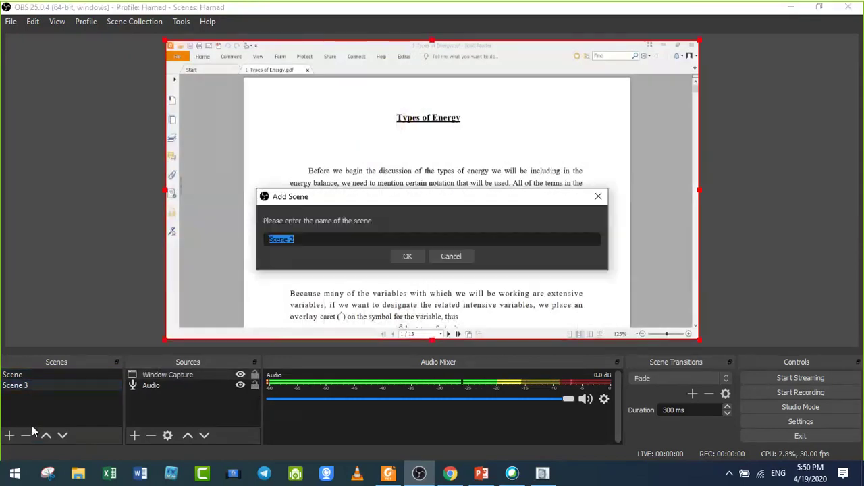
{"action": "left_click", "coordinate": [416, 256]}
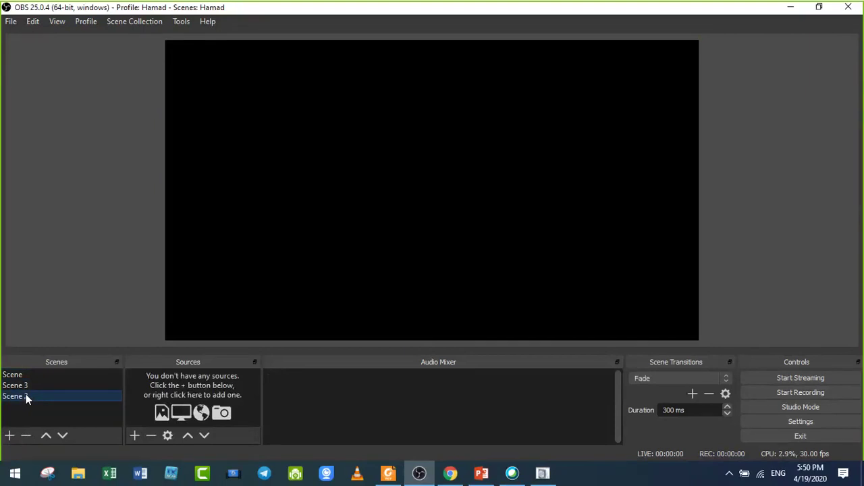
Add a new Video Capture Device source to Scene 2, using Integrated Webcam as its device
{"action": "left_click", "coordinate": [135, 436]}
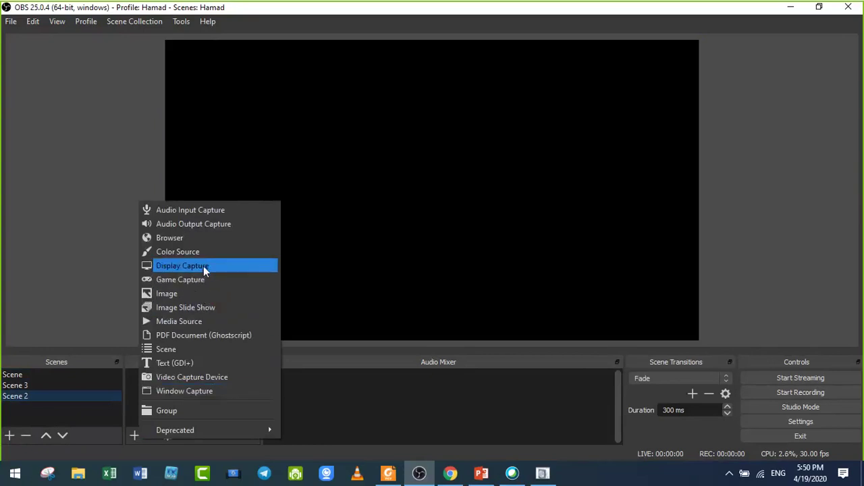
{"action": "left_click", "coordinate": [214, 377]}
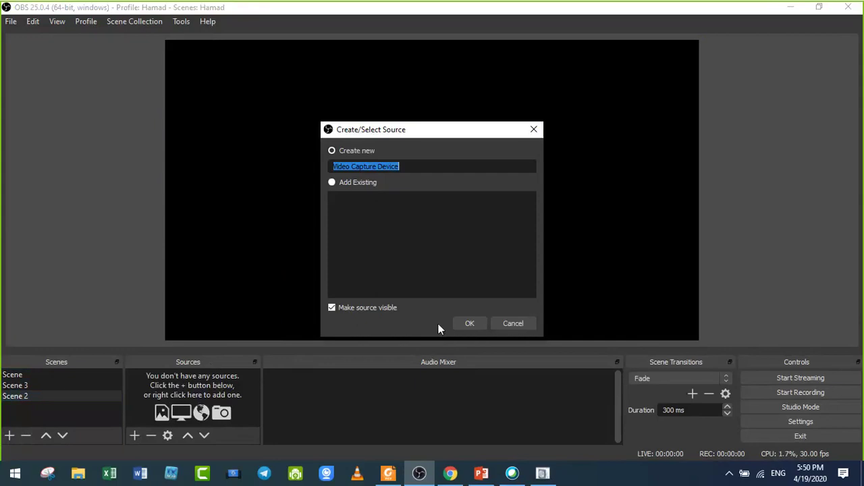
{"action": "left_click", "coordinate": [468, 323]}
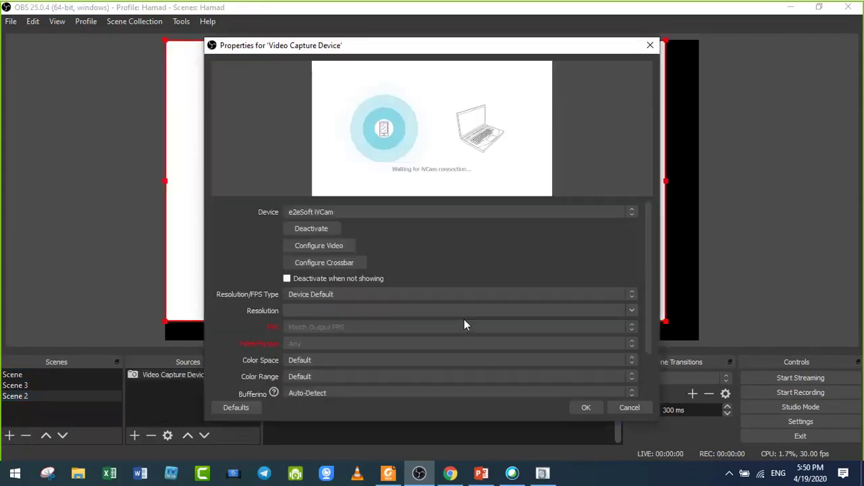
{"action": "left_click", "coordinate": [363, 211]}
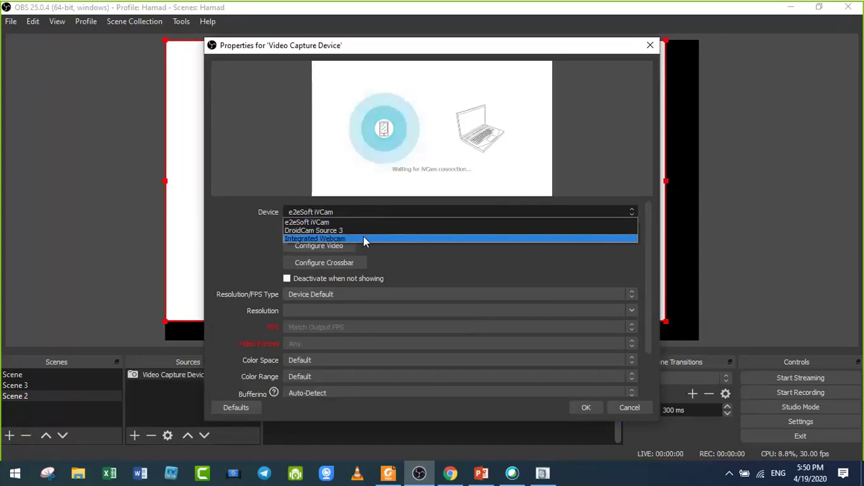
{"action": "left_click", "coordinate": [363, 238]}
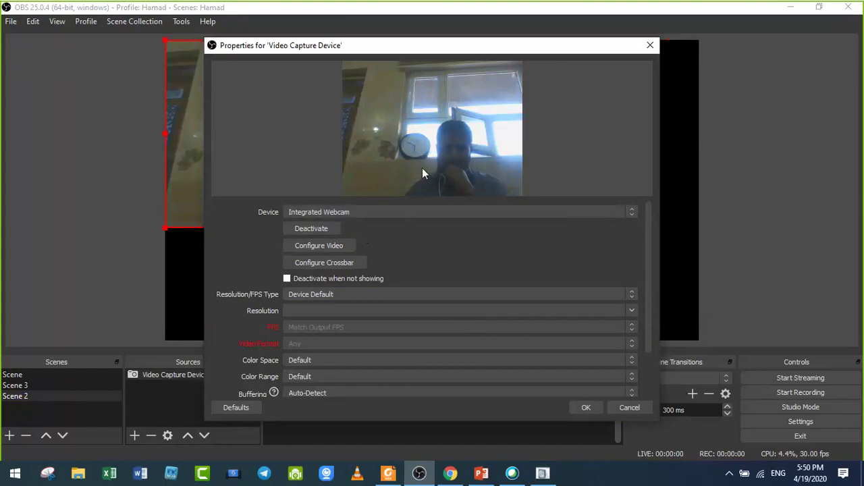
{"action": "left_click", "coordinate": [592, 406]}
Preview Scene 3 and the first scene, and return to Scene 3
{"action": "left_click", "coordinate": [46, 385]}
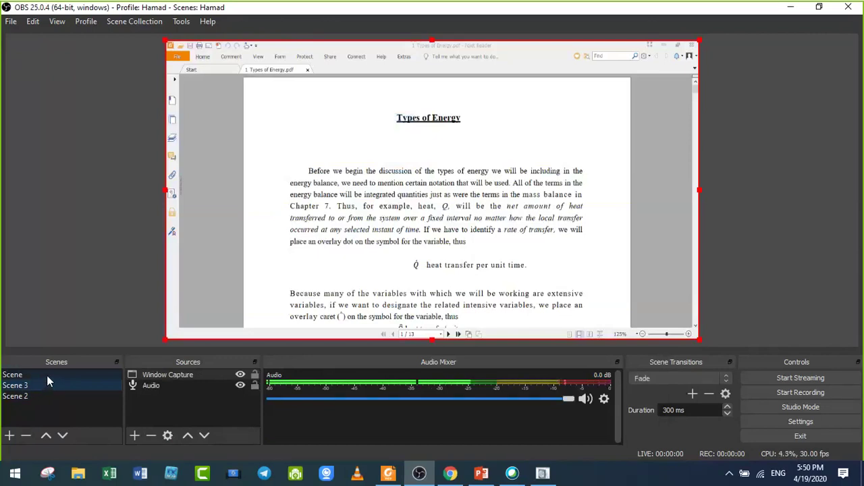
{"action": "left_click", "coordinate": [46, 376]}
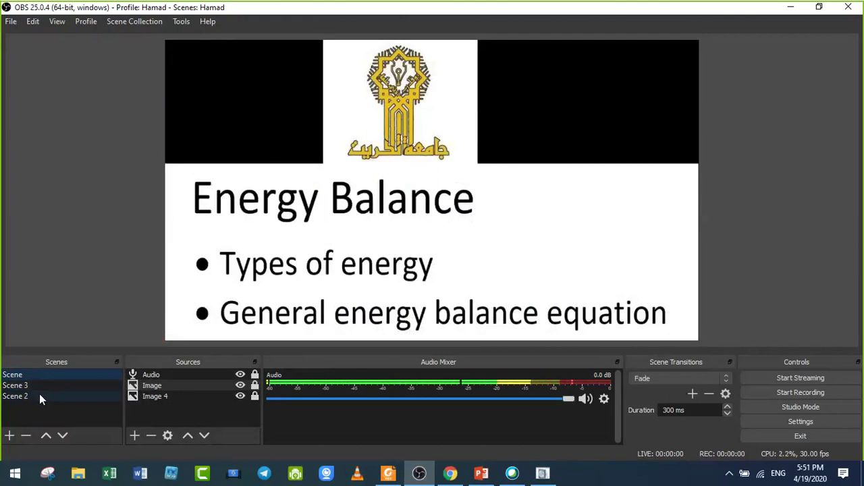
{"action": "left_click", "coordinate": [39, 386]}
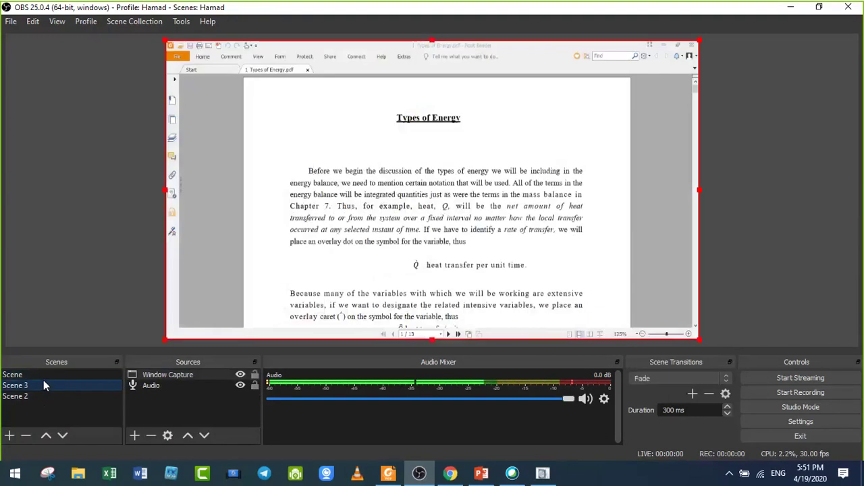
Open the hotkey settings and assign Shift + 1 to switching to the scene named "Scene"
{"action": "left_click", "coordinate": [10, 22]}
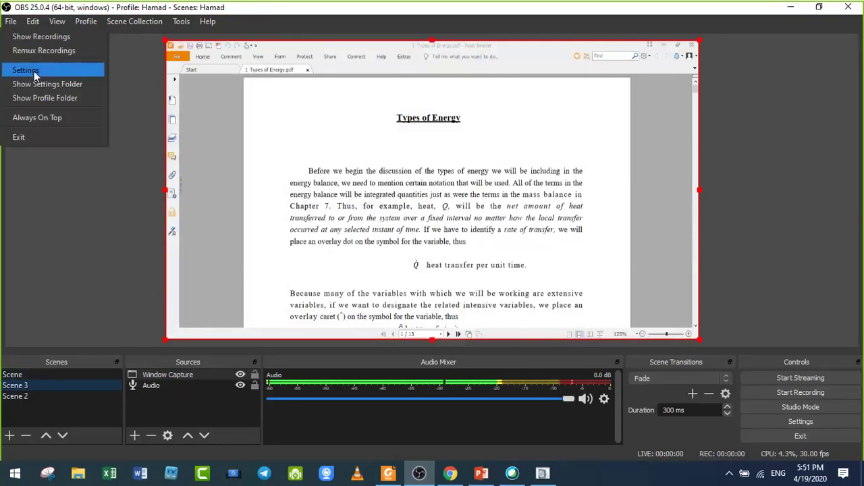
{"action": "left_click", "coordinate": [35, 76]}
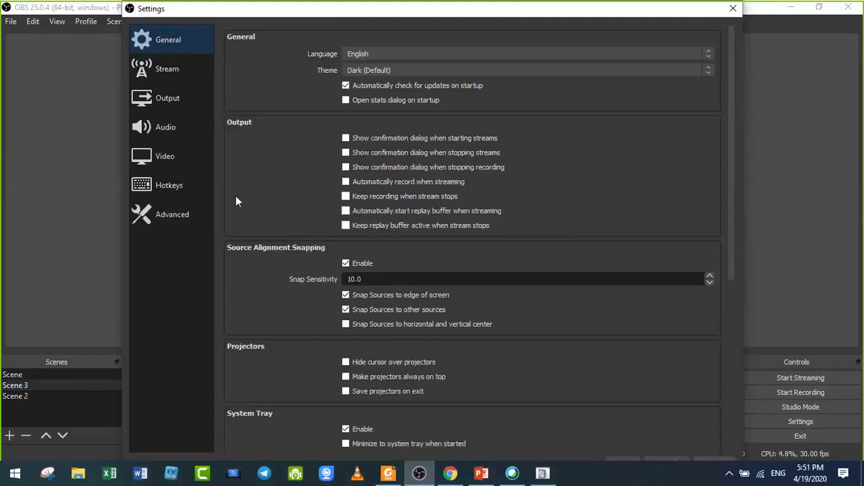
{"action": "left_click", "coordinate": [170, 189]}
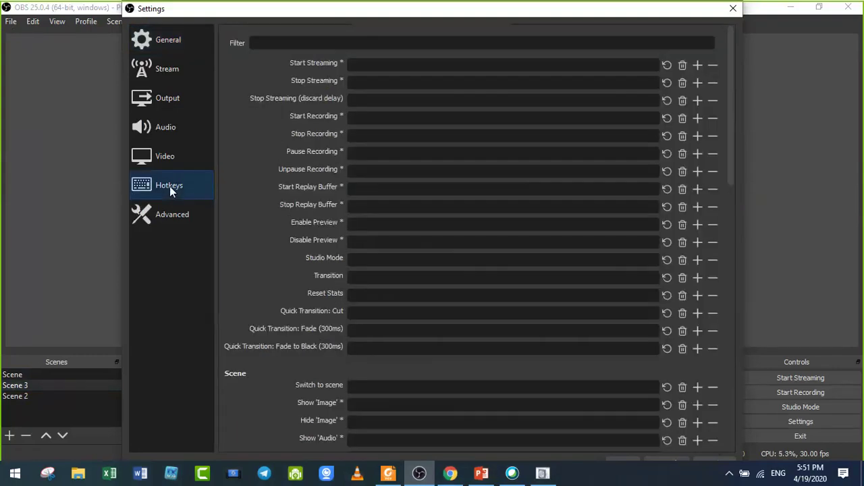
{"action": "scroll", "coordinate": [540, 312], "scroll_direction": "down", "scroll_amount": 5}
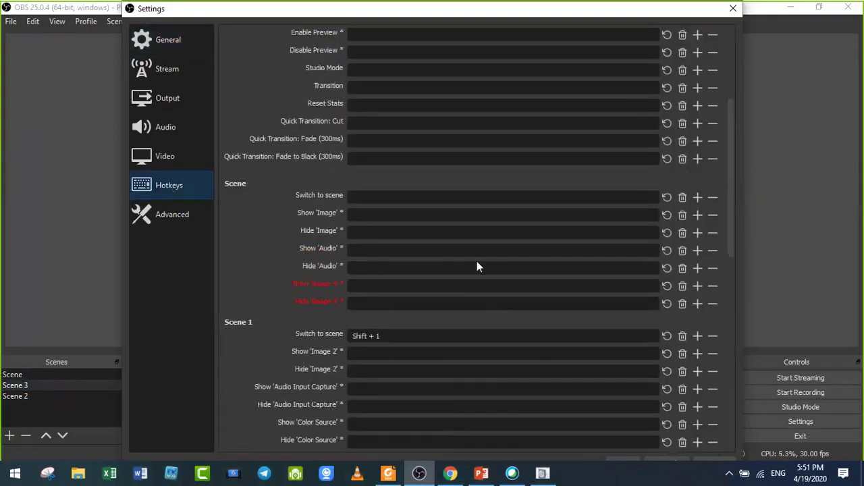
{"action": "left_click", "coordinate": [374, 202]}
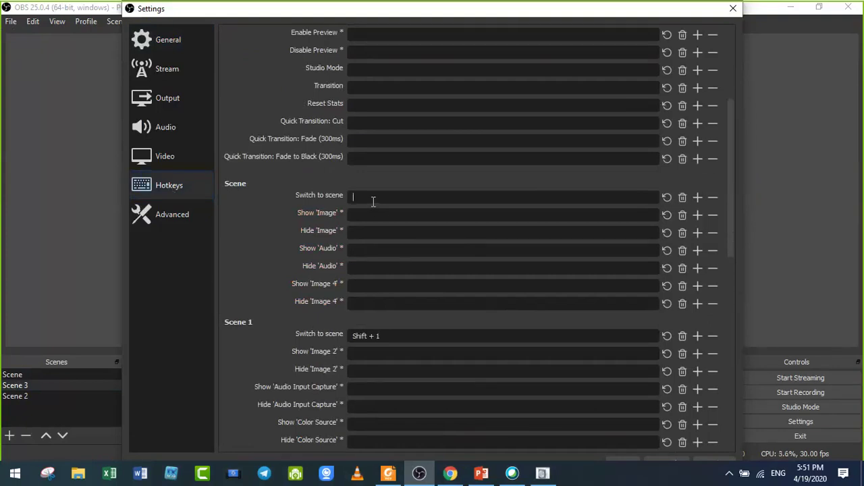
{"action": "key", "text": "shift+1"}
{"action": "left_click", "coordinate": [392, 336]}
Assign Shift + 2 to switching to Scene 2 and Shift + 3 to switching to Scene 3, and save the settings
{"action": "scroll", "coordinate": [302, 340], "scroll_direction": "down", "scroll_amount": 5}
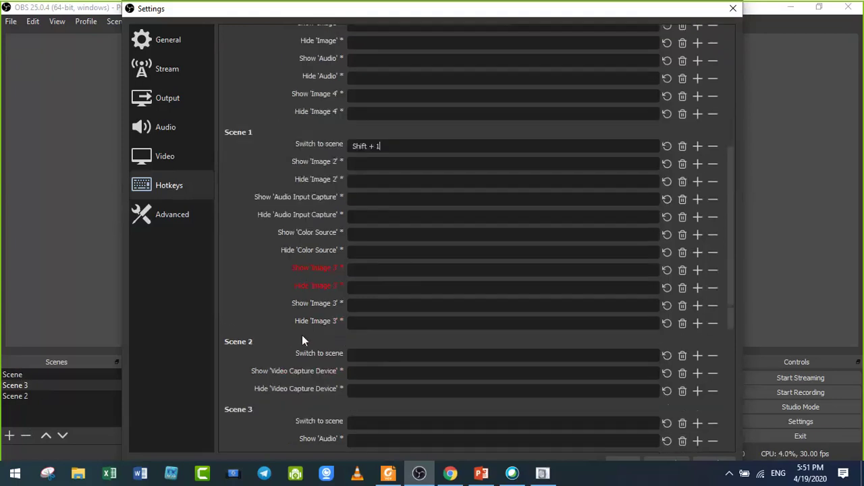
{"action": "scroll", "coordinate": [302, 341], "scroll_direction": "down", "scroll_amount": 2}
{"action": "scroll", "coordinate": [301, 341], "scroll_direction": "up", "scroll_amount": 2}
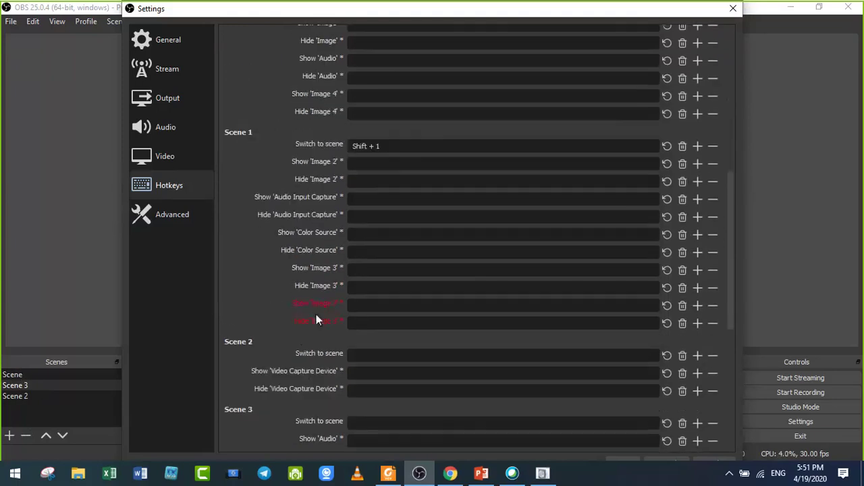
{"action": "scroll", "coordinate": [316, 314], "scroll_direction": "up", "scroll_amount": 2}
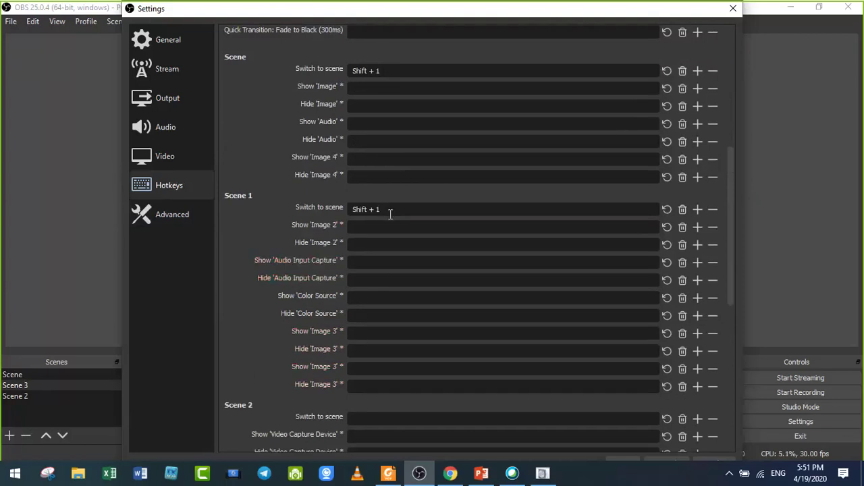
{"action": "scroll", "coordinate": [361, 358], "scroll_direction": "down", "scroll_amount": 2}
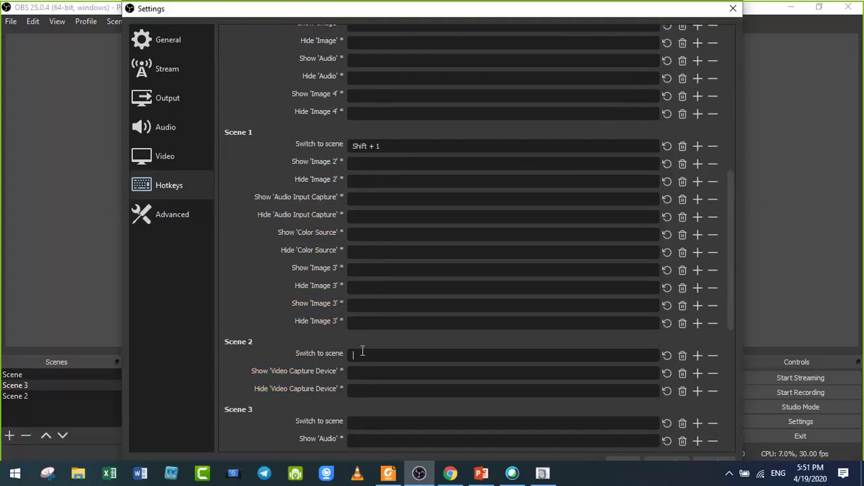
{"action": "key", "text": "shift+2"}
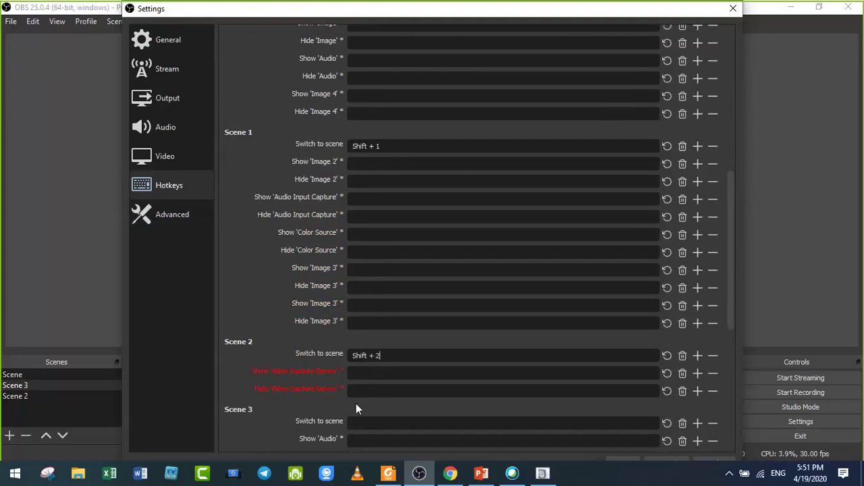
{"action": "left_click", "coordinate": [352, 419]}
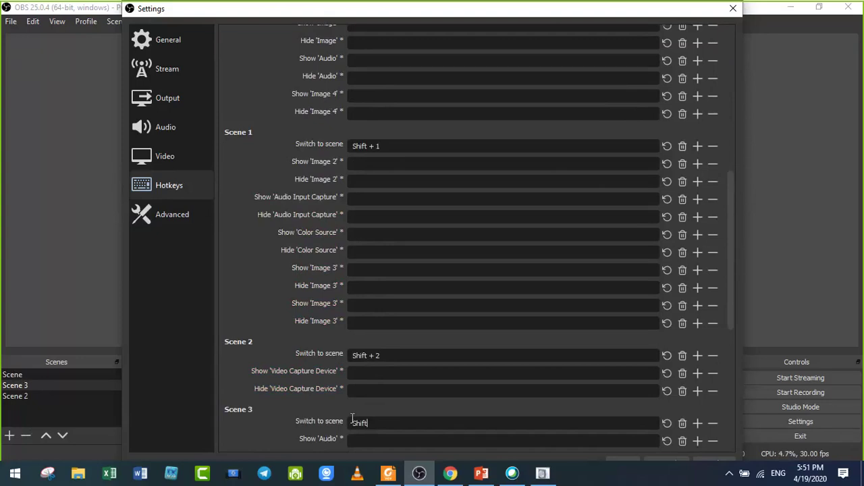
{"action": "key", "text": "shift+3"}
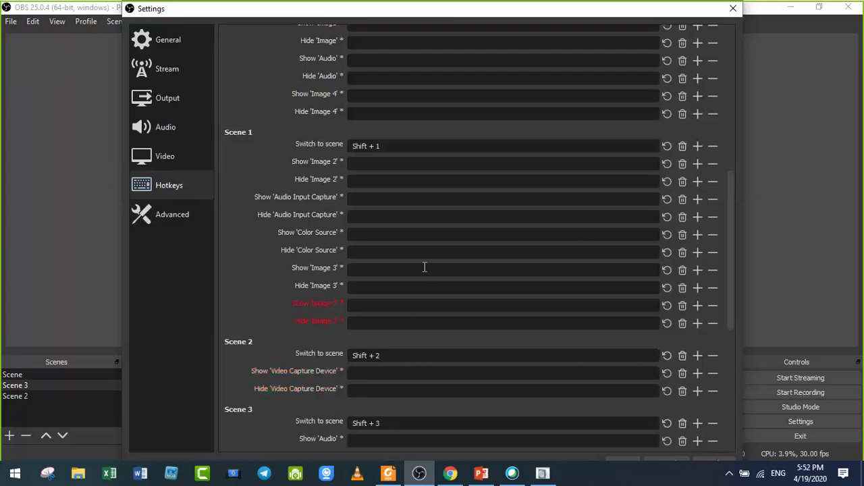
{"action": "scroll", "coordinate": [412, 257], "scroll_direction": "up", "scroll_amount": 2}
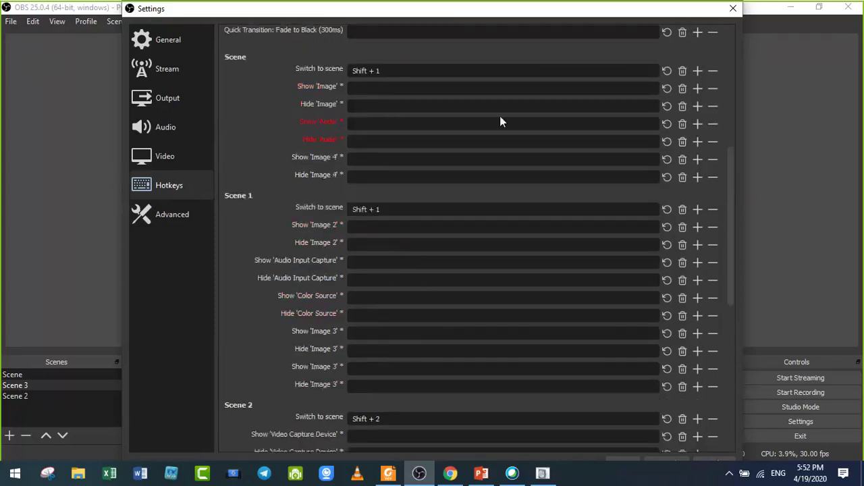
{"action": "left_click", "coordinate": [622, 460]}
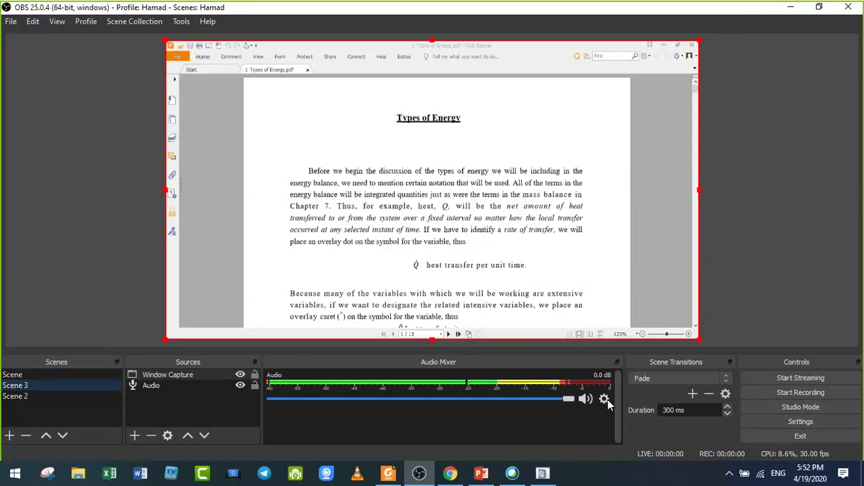
Test switching from Scene 3 to Scene 2 and back up the list to the first scene
{"action": "key", "text": "Down"}
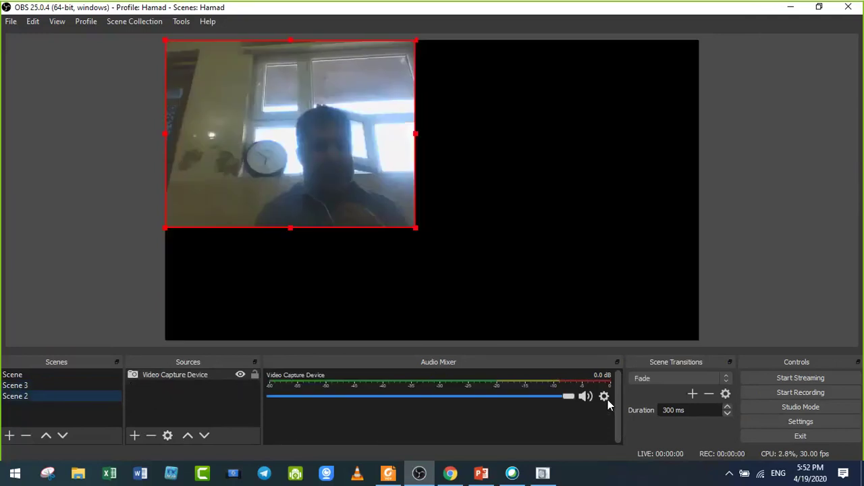
{"action": "key", "text": "Up"}
{"action": "key", "text": "Up"}
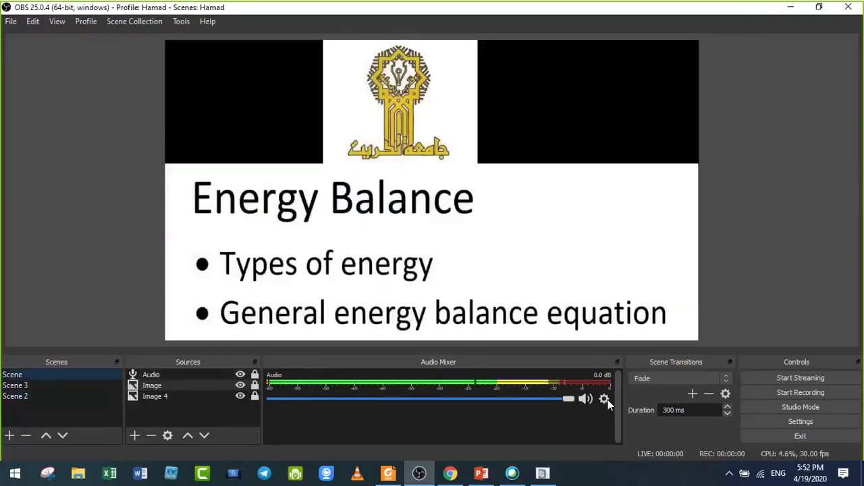